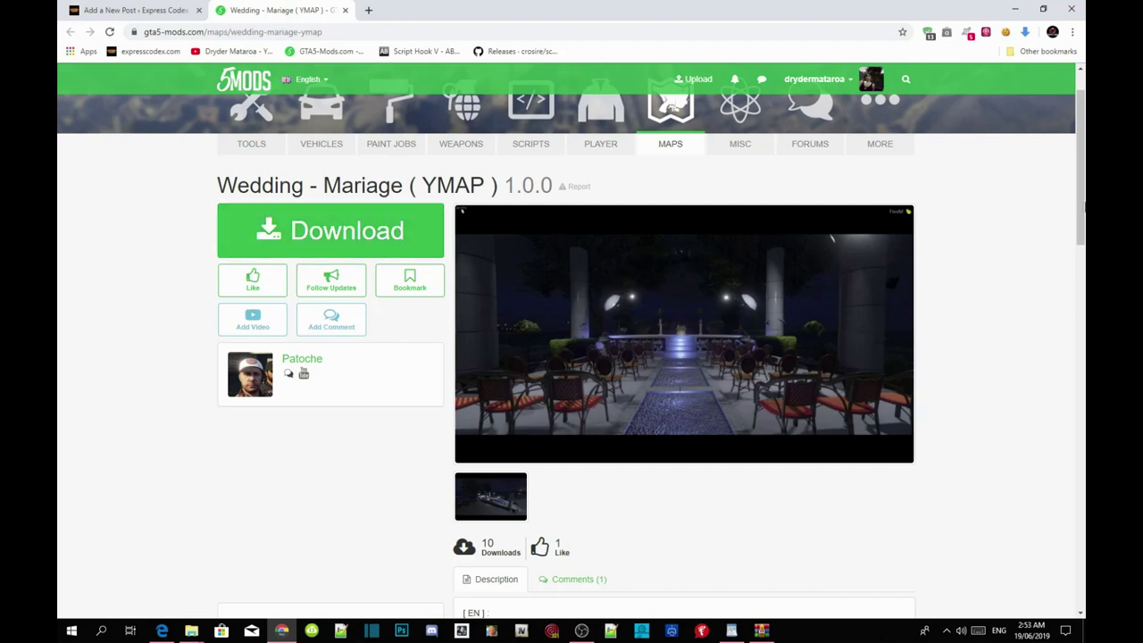
- Minimize Chrome on the Wedding - Mariage (YMAP) 1.0.0 page to show the desktop
{"action": "left_click", "coordinate": [1014, 9]}
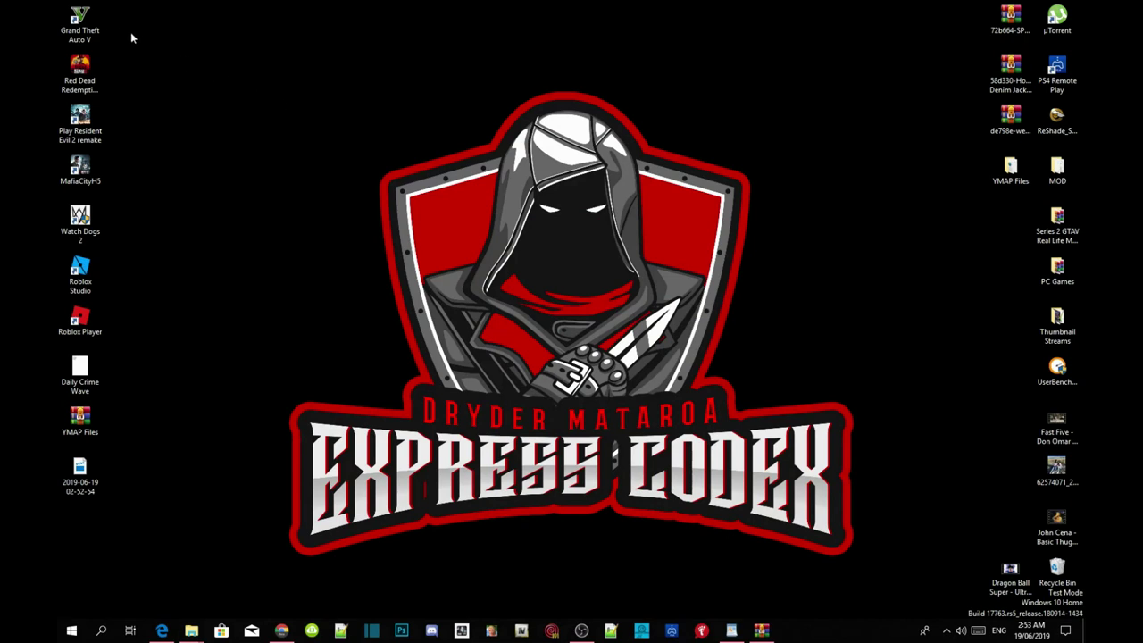
- Open the Grand Theft Auto V install folder from its desktop shortcut, then bring up the wedding zip
{"action": "right_click", "coordinate": [83, 29]}
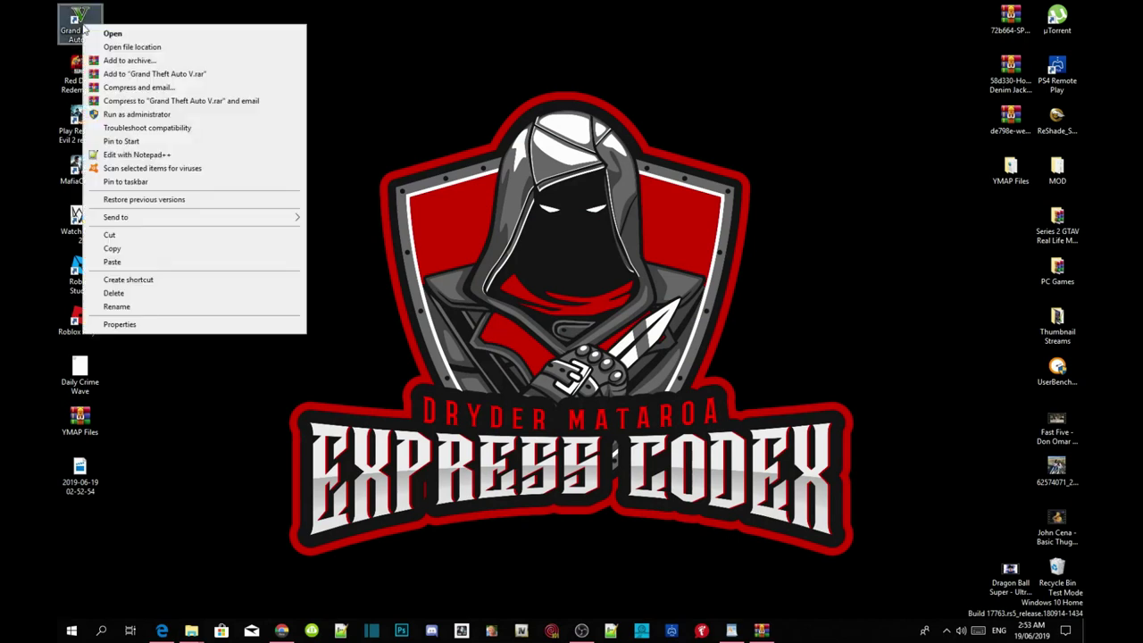
{"action": "left_click", "coordinate": [145, 47]}
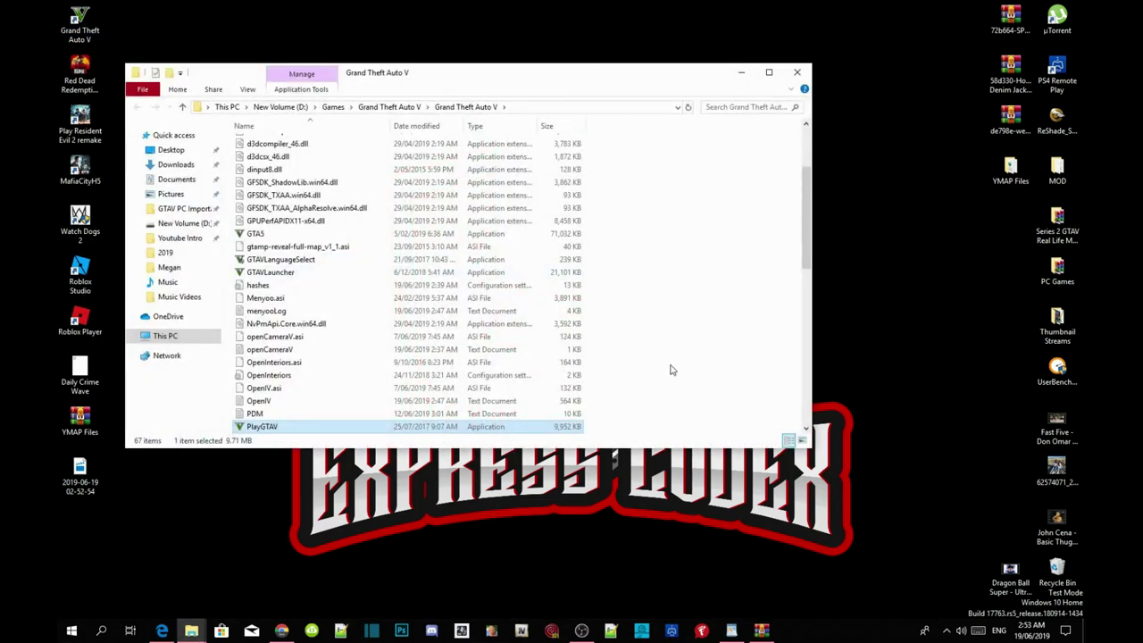
{"action": "scroll", "coordinate": [656, 340], "scroll_direction": "up", "scroll_amount": 3}
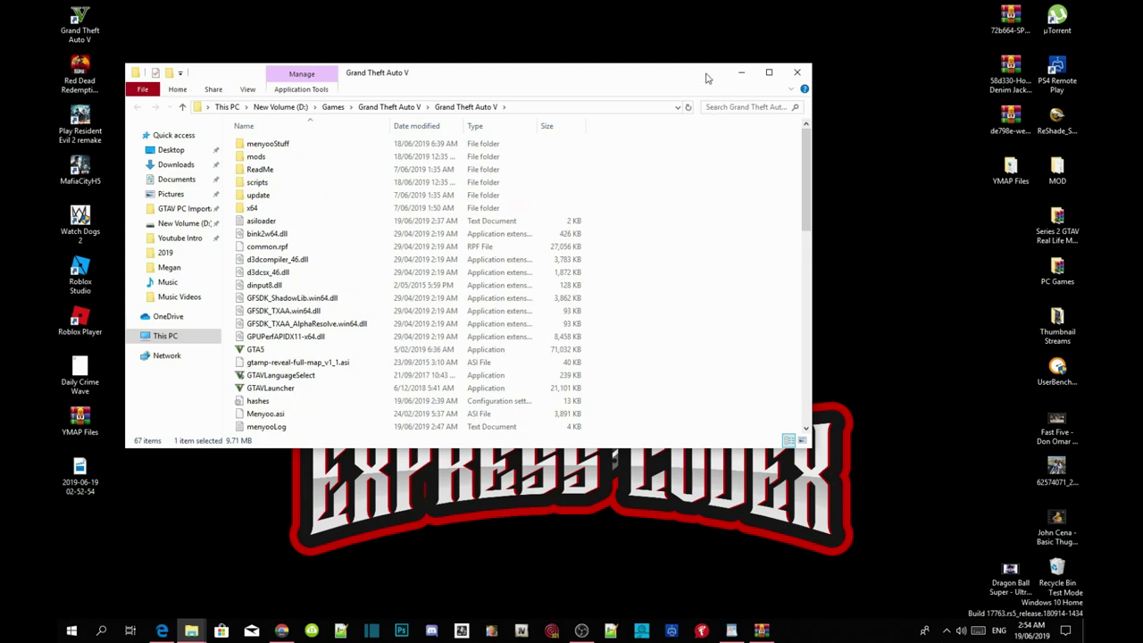
{"action": "left_click_drag", "start_coordinate": [705, 77], "coordinate": [697, 75]}
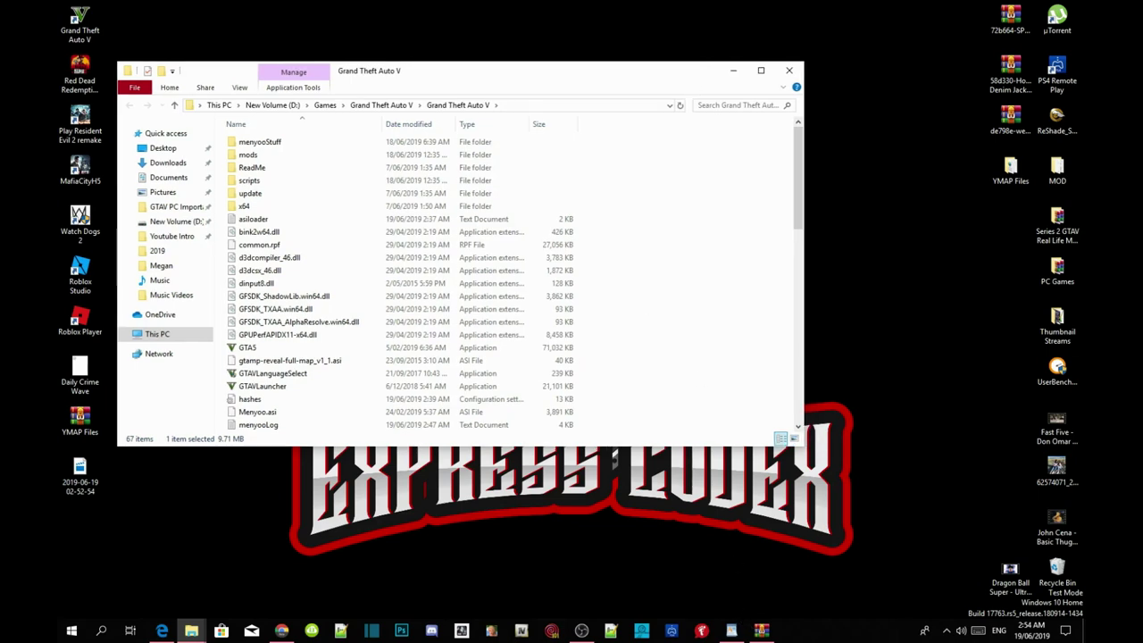
{"action": "left_click", "coordinate": [761, 630]}
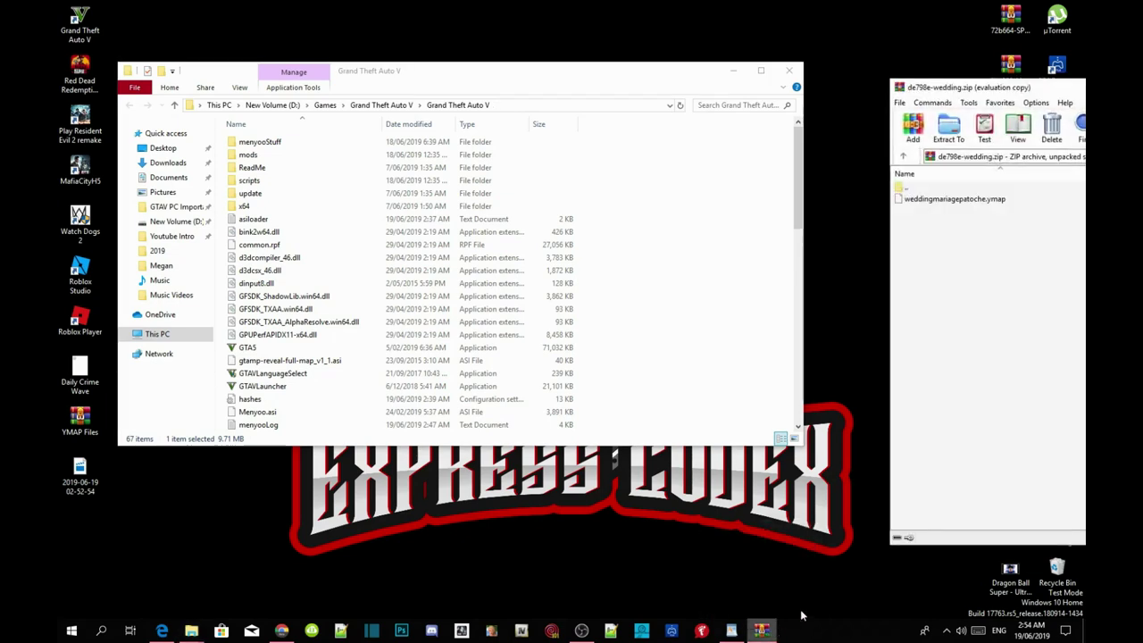
- Select weddingmariagepatoche.ymap in the WinRAR archive, then minimize WinRAR
{"action": "left_click", "coordinate": [953, 200]}
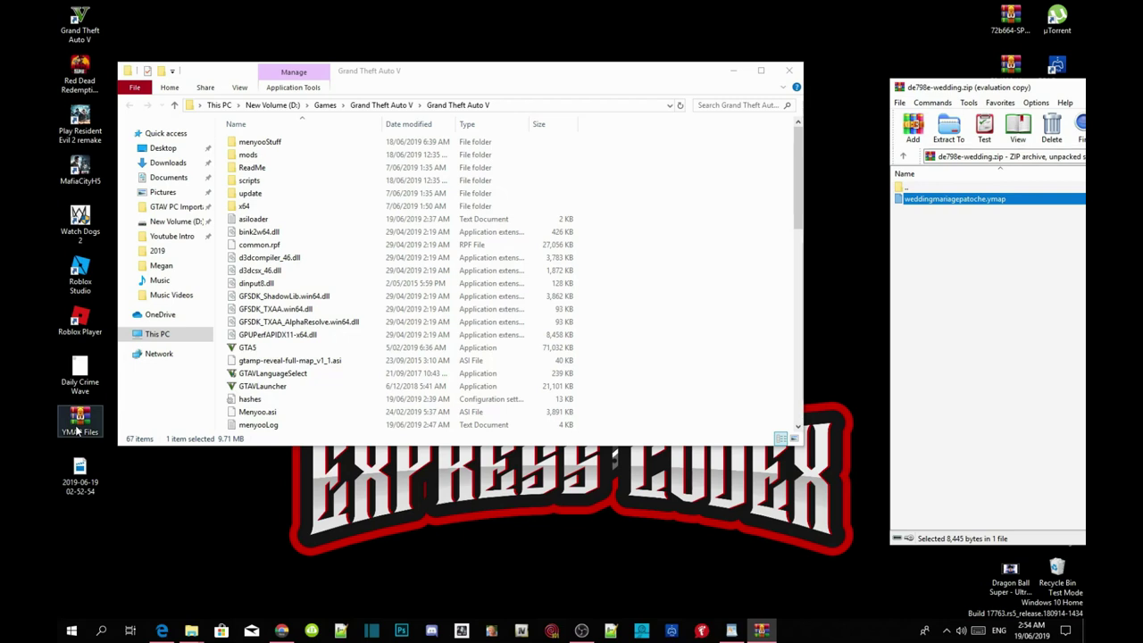
{"action": "left_click", "coordinate": [761, 631]}
- Open YMAP Files and copy custom_maps into the game's mods\update\x64\dlcpacks folder
{"action": "double_click", "coordinate": [1016, 168]}
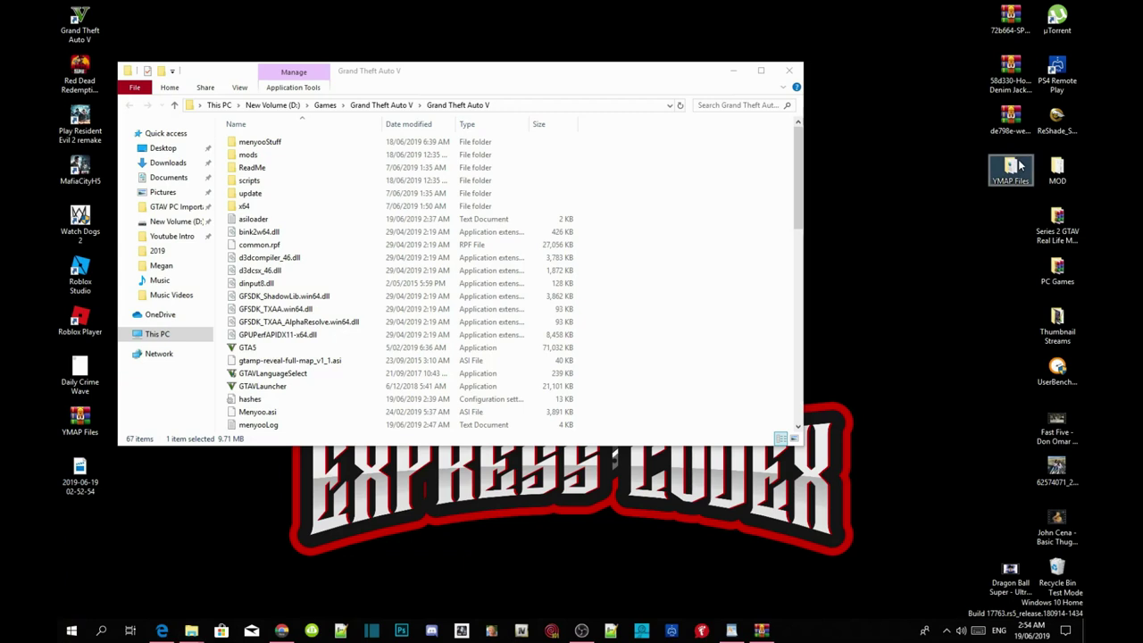
{"action": "left_click_drag", "start_coordinate": [243, 87], "coordinate": [942, 81]}
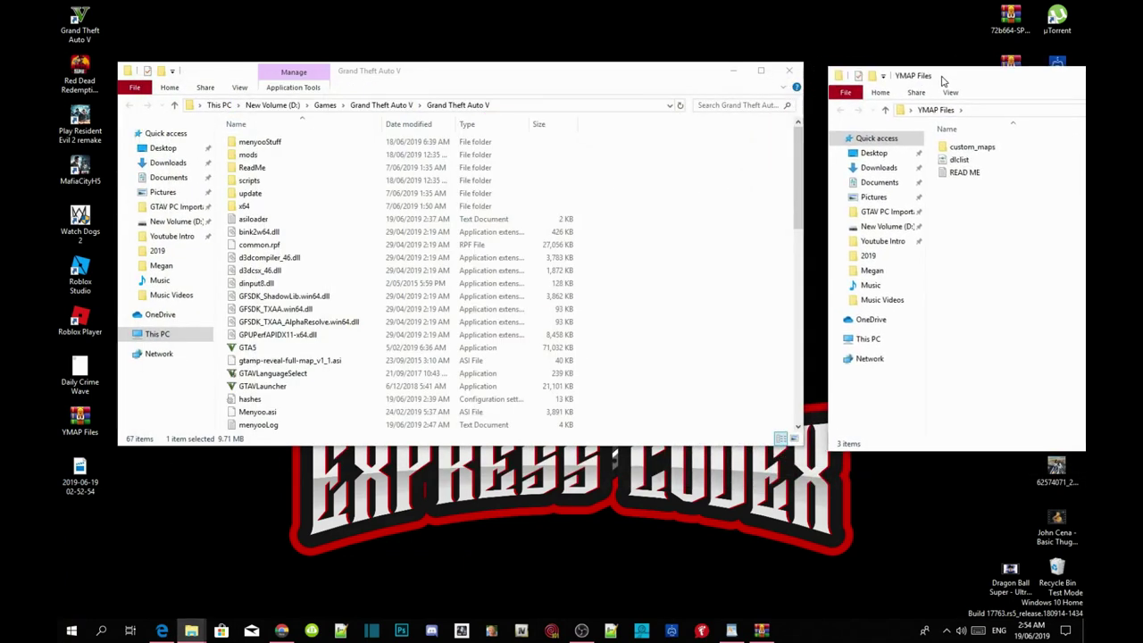
{"action": "double_click", "coordinate": [253, 157]}
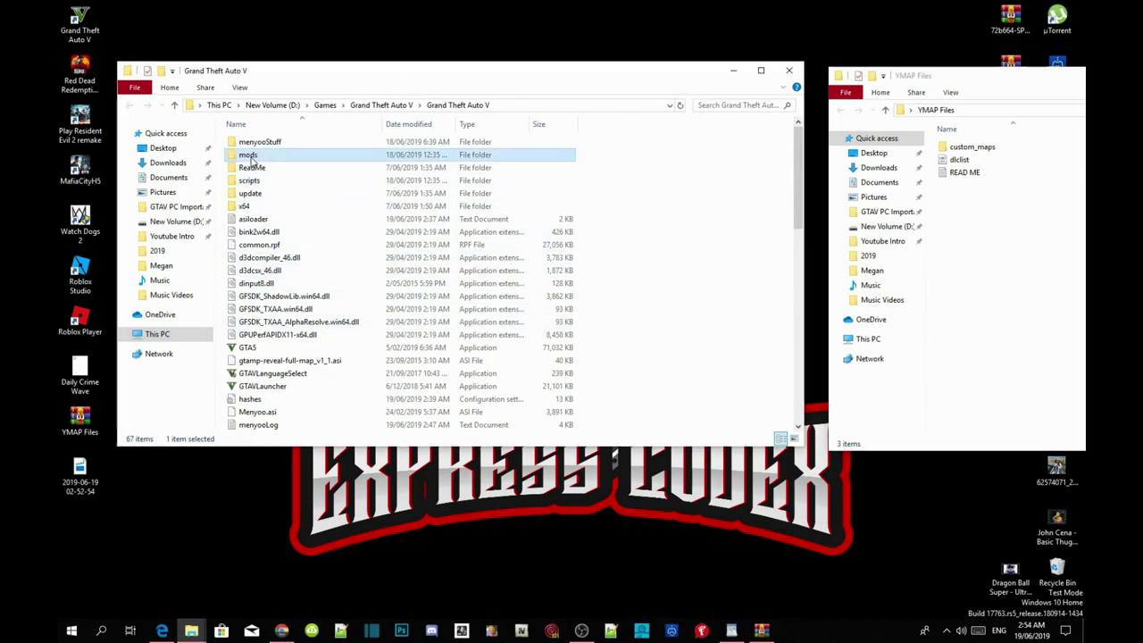
{"action": "double_click", "coordinate": [252, 144]}
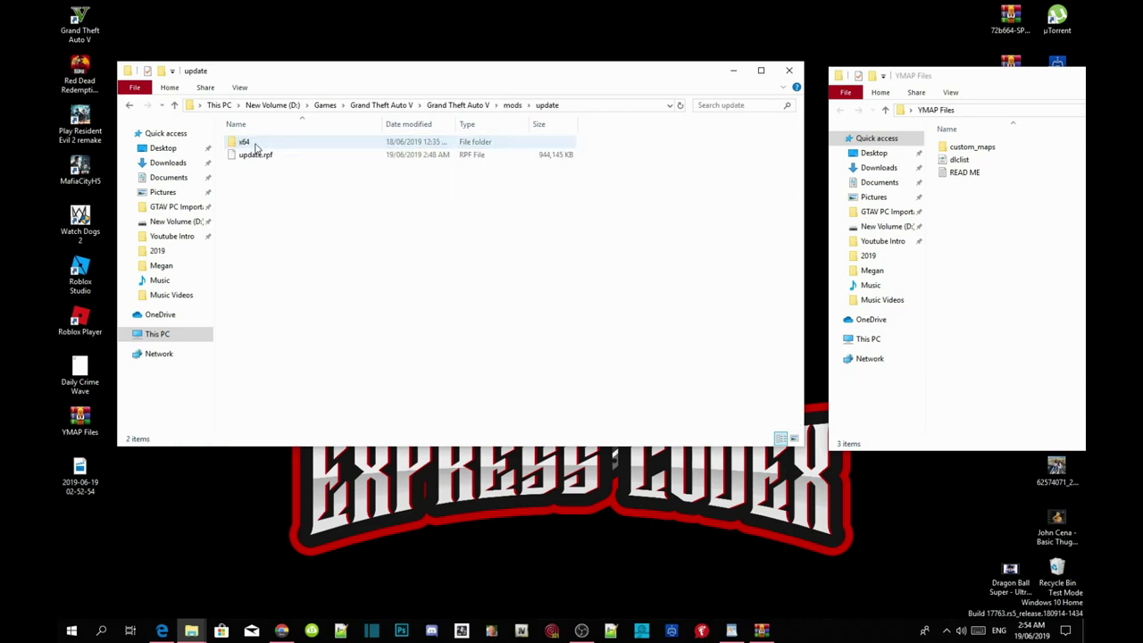
{"action": "double_click", "coordinate": [253, 145]}
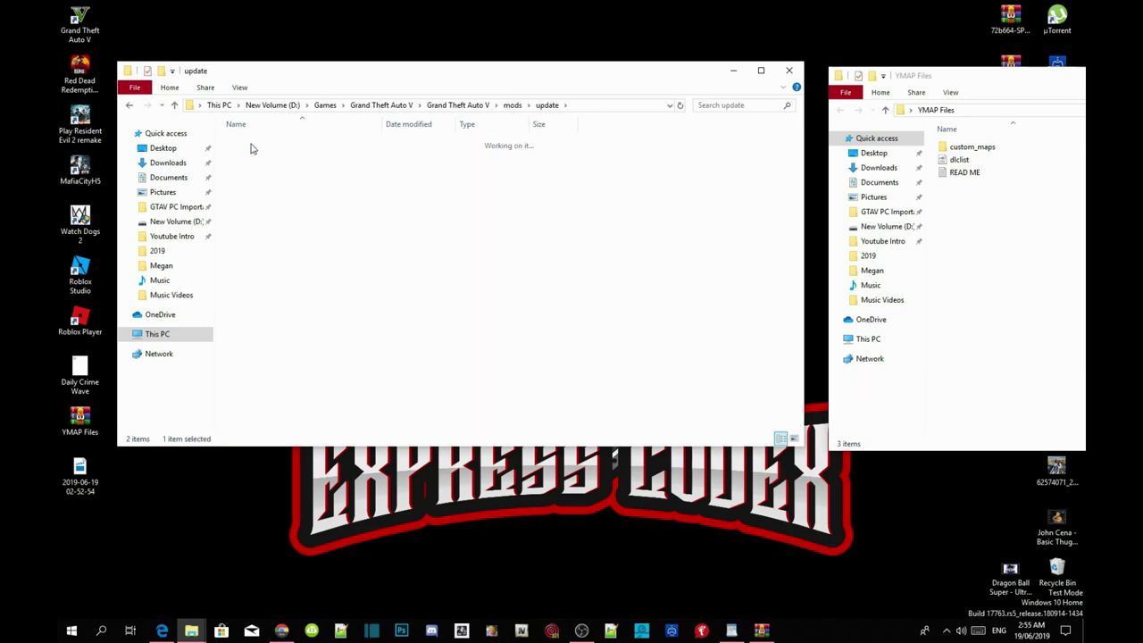
{"action": "double_click", "coordinate": [256, 157]}
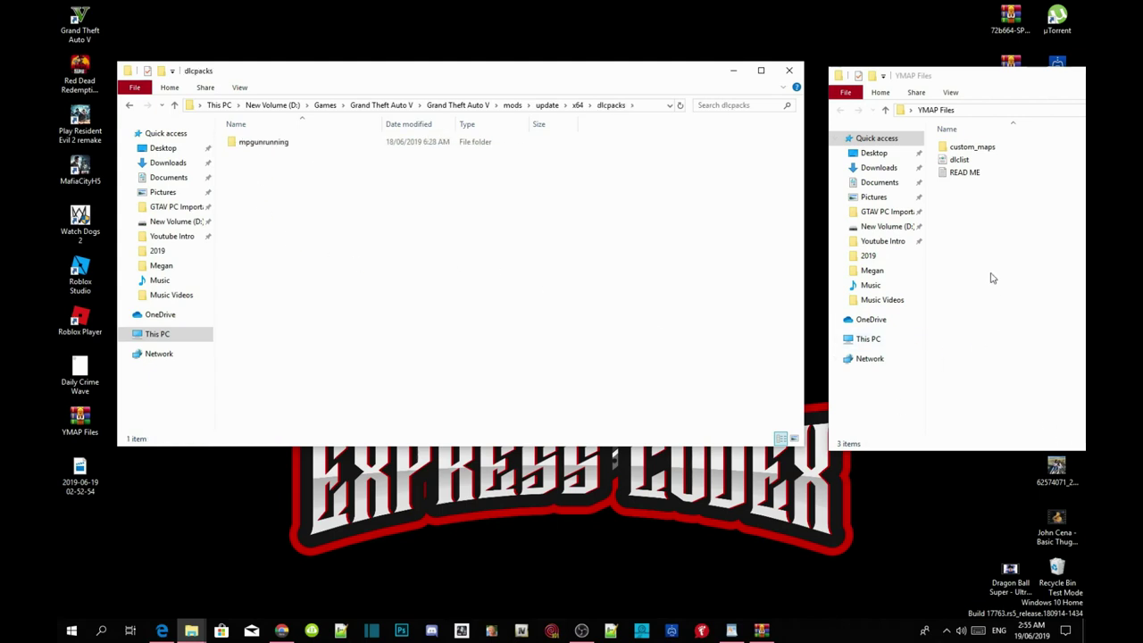
{"action": "left_click", "coordinate": [989, 154]}
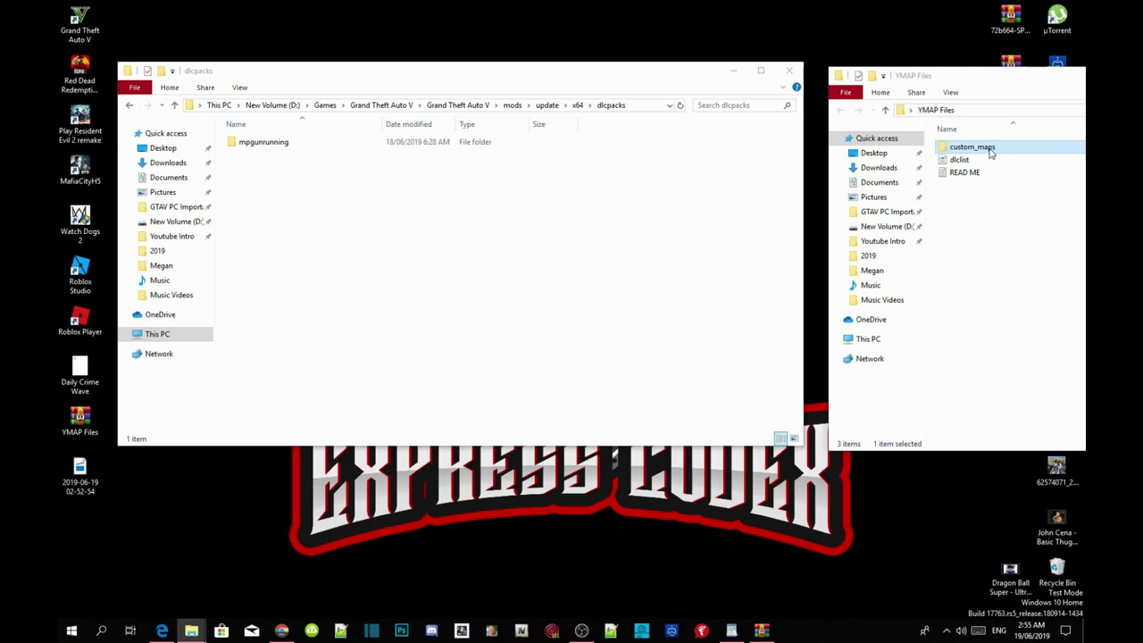
{"action": "left_click_drag", "start_coordinate": [989, 154], "coordinate": [318, 214]}
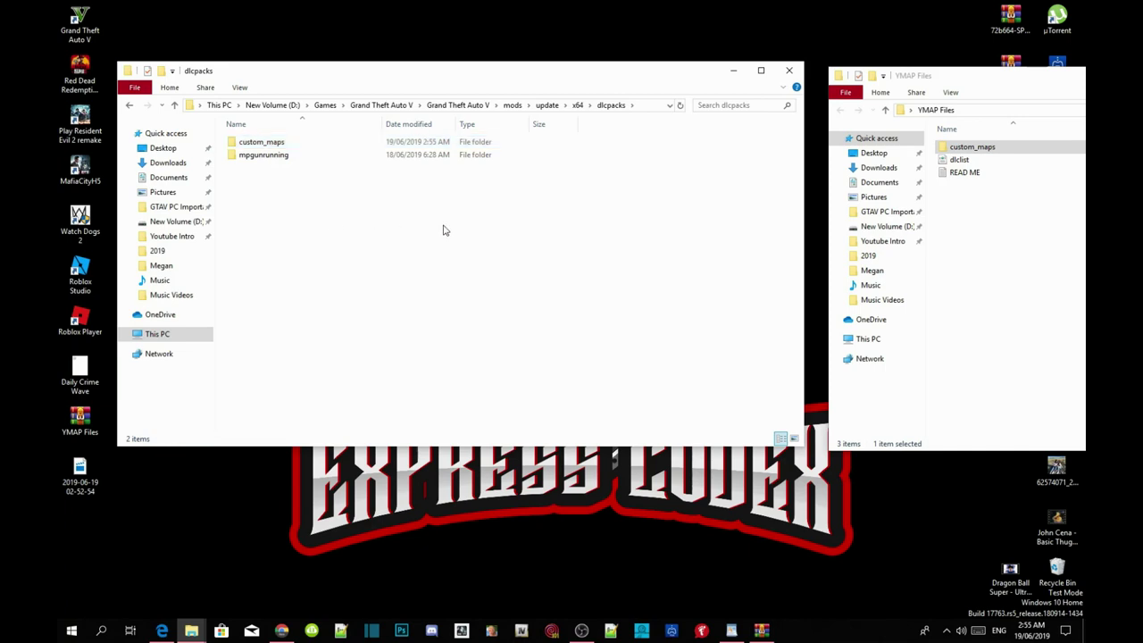
- Go back to the Grand Theft Auto V folder, refresh its listing, and close that window
{"action": "left_click", "coordinate": [462, 107]}
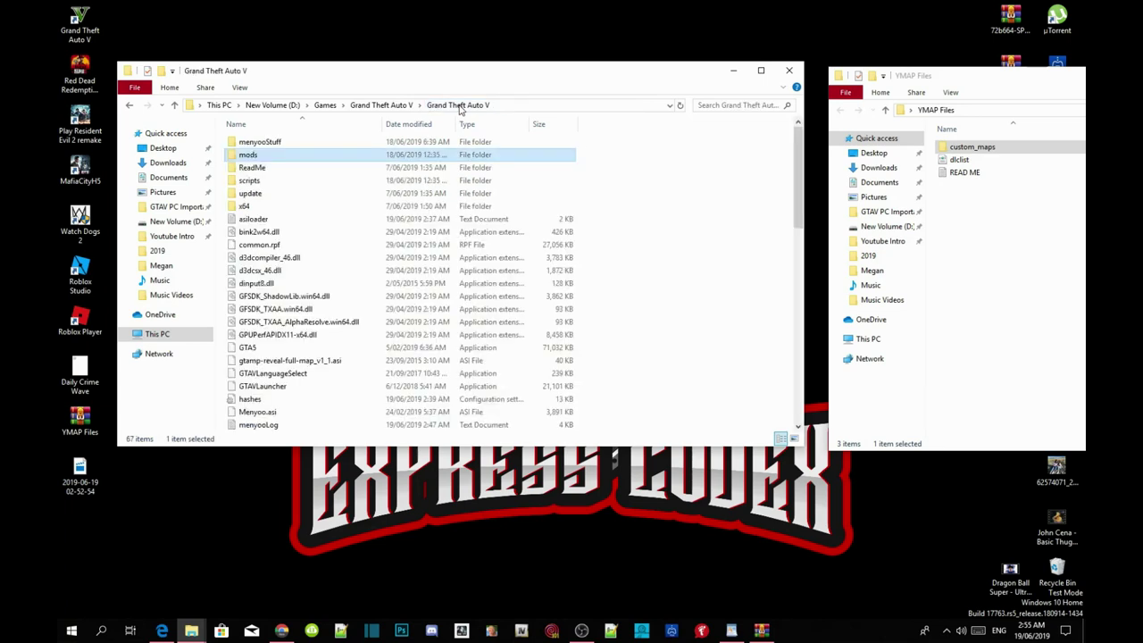
{"action": "right_click", "coordinate": [689, 253]}
{"action": "left_click_drag", "start_coordinate": [647, 332], "coordinate": [721, 349]}
{"action": "right_click", "coordinate": [727, 335]}
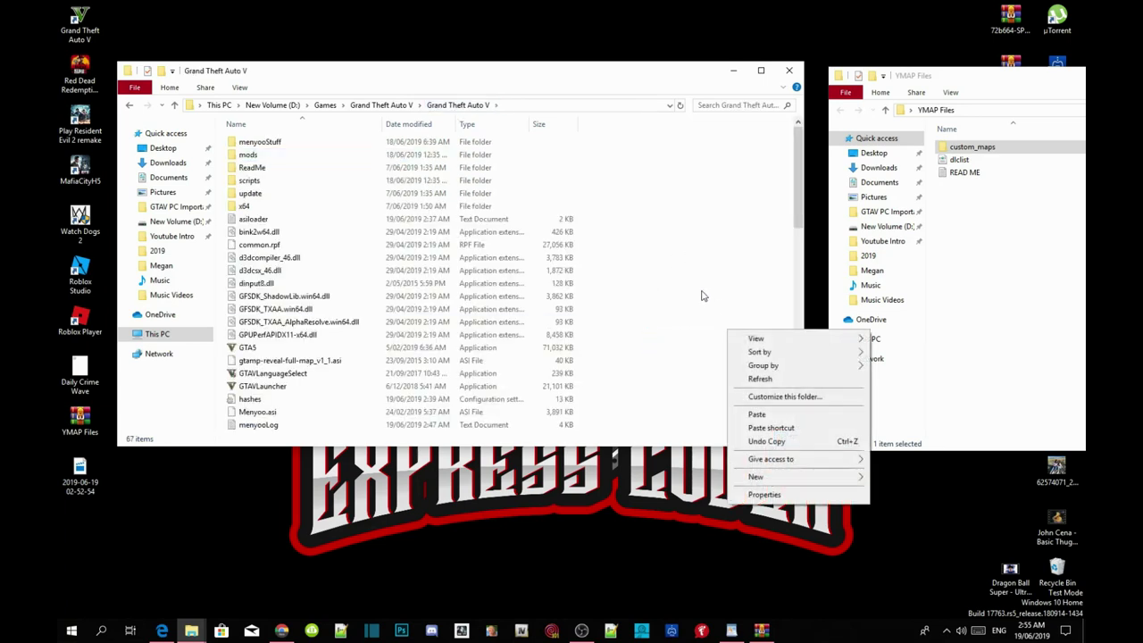
{"action": "right_click", "coordinate": [709, 291]}
{"action": "left_click", "coordinate": [736, 342]}
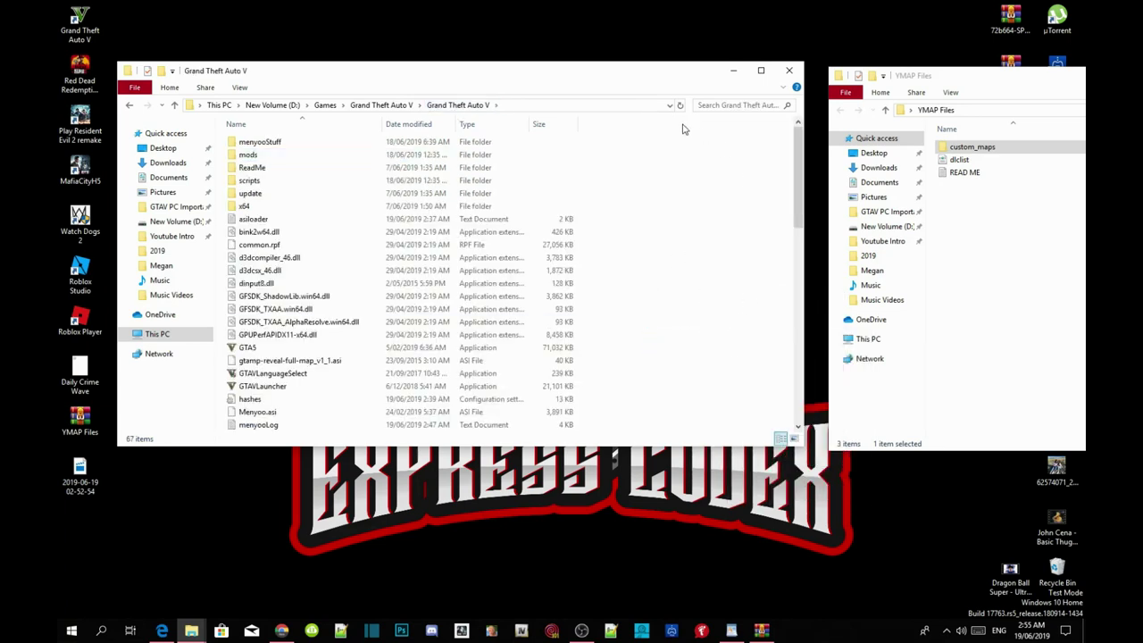
{"action": "left_click", "coordinate": [787, 72]}
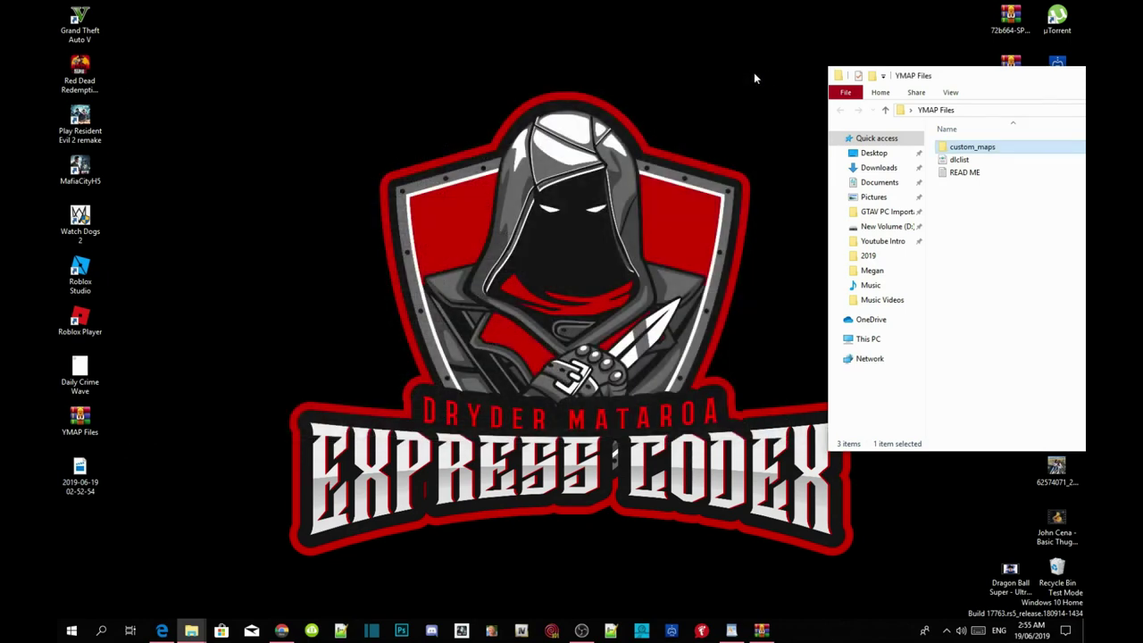
- Open READ ME in Notepad showing the <Item>dlcpacks:\custom_maps\</Item> line, and launch OpenIV
{"action": "double_click", "coordinate": [973, 173]}
{"action": "left_click_drag", "start_coordinate": [766, 198], "coordinate": [757, 455]}
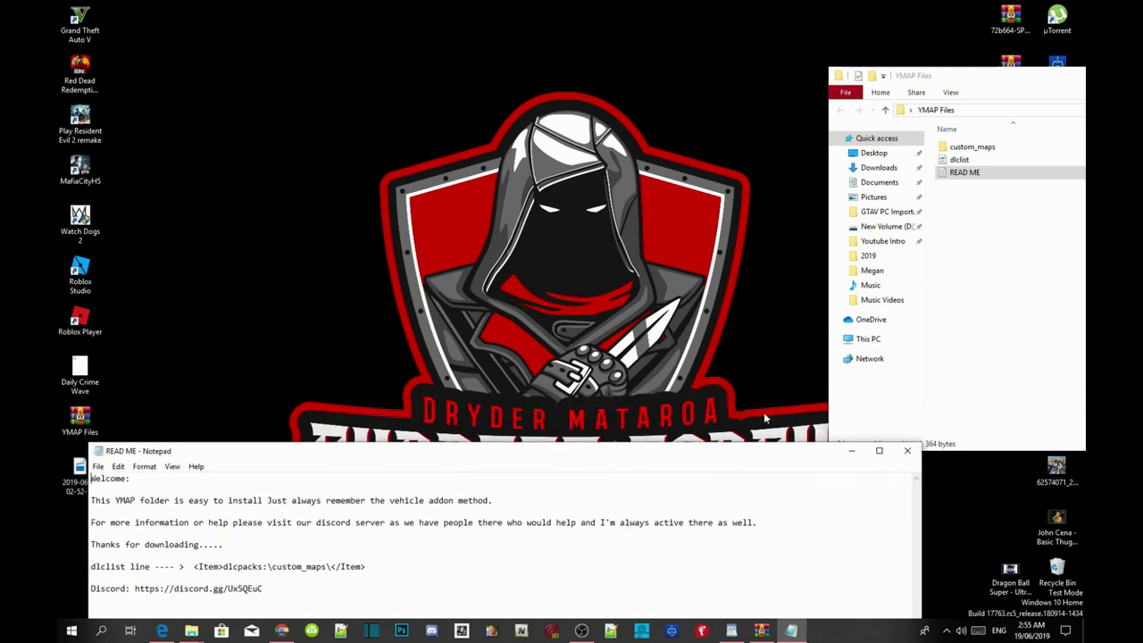
{"action": "left_click", "coordinate": [521, 632]}
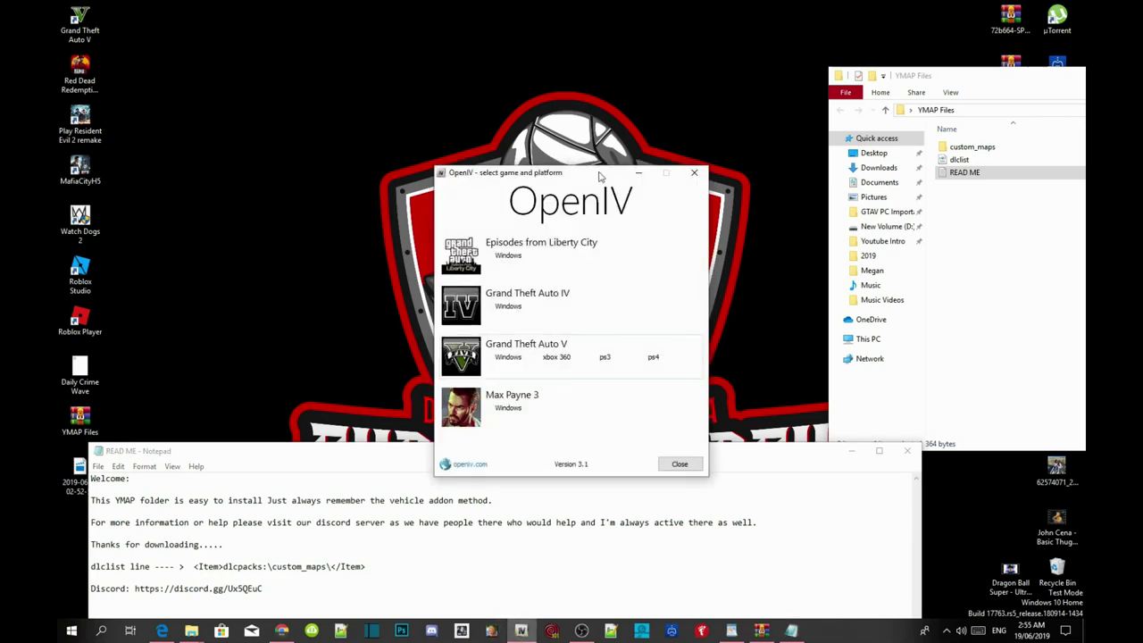
- Open Grand Theft Auto V for Windows in OpenIV and confirm switching on Edit mode
{"action": "left_click_drag", "start_coordinate": [602, 173], "coordinate": [575, 58]}
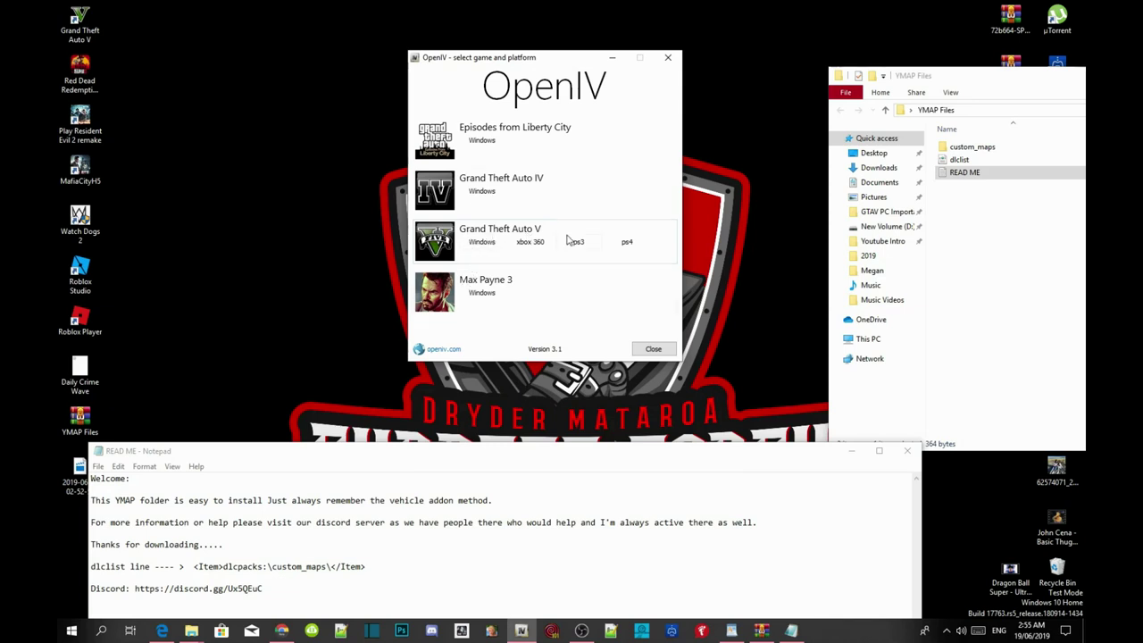
{"action": "left_click", "coordinate": [480, 250]}
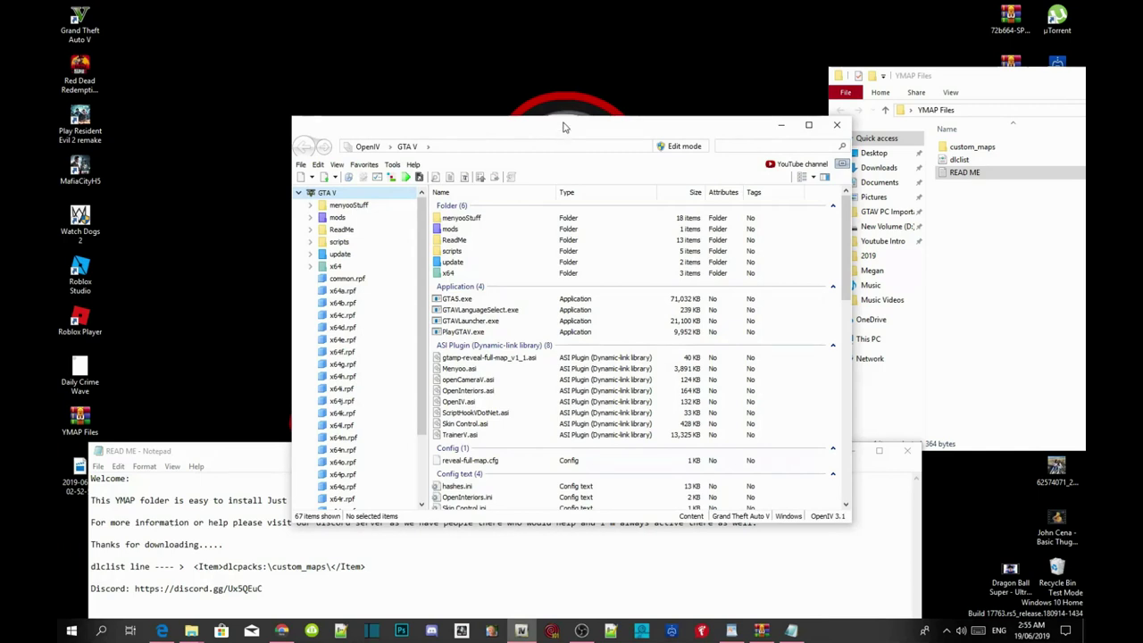
{"action": "left_click_drag", "start_coordinate": [563, 122], "coordinate": [506, 23]}
{"action": "left_click", "coordinate": [627, 49]}
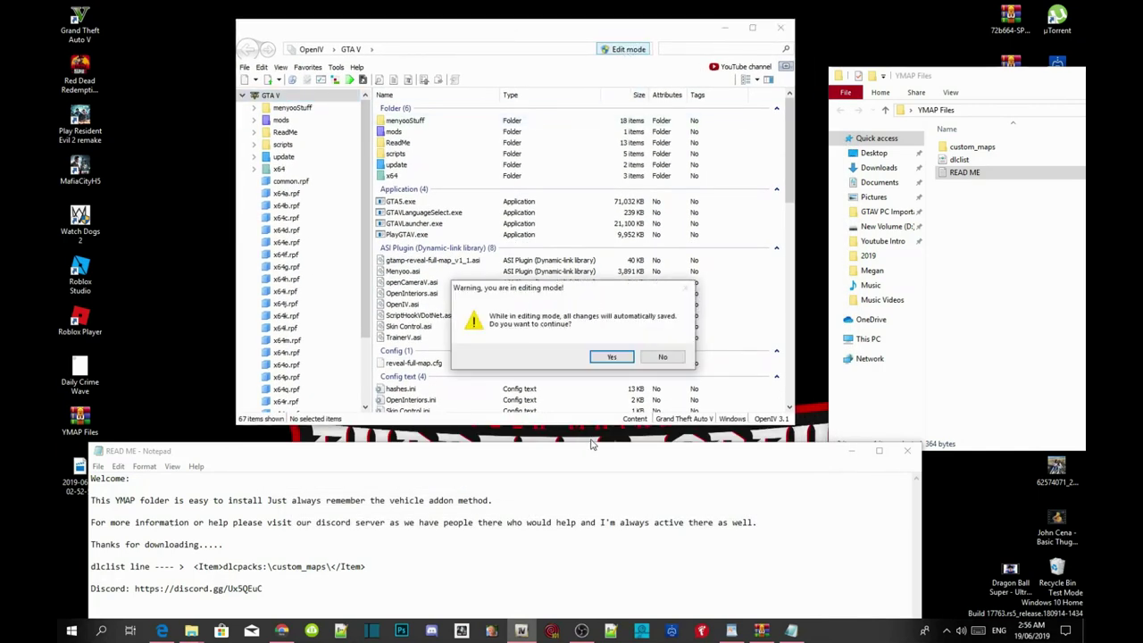
{"action": "left_click", "coordinate": [610, 356]}
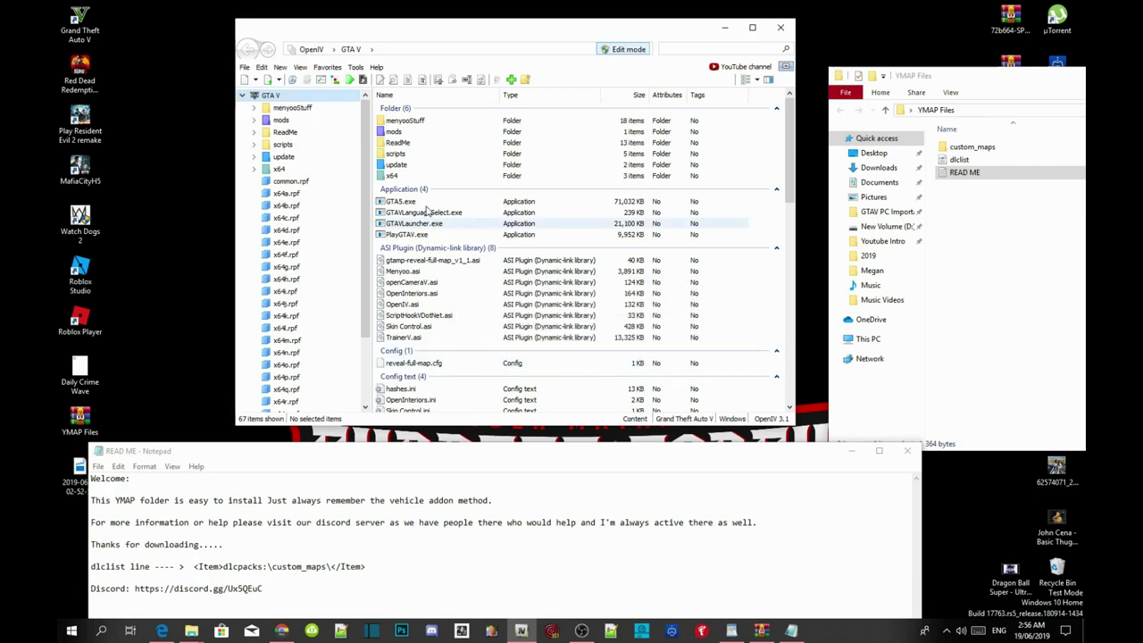
- Browse OpenIV to mods\update\x64\dlcpacks\custom_maps
{"action": "double_click", "coordinate": [398, 132]}
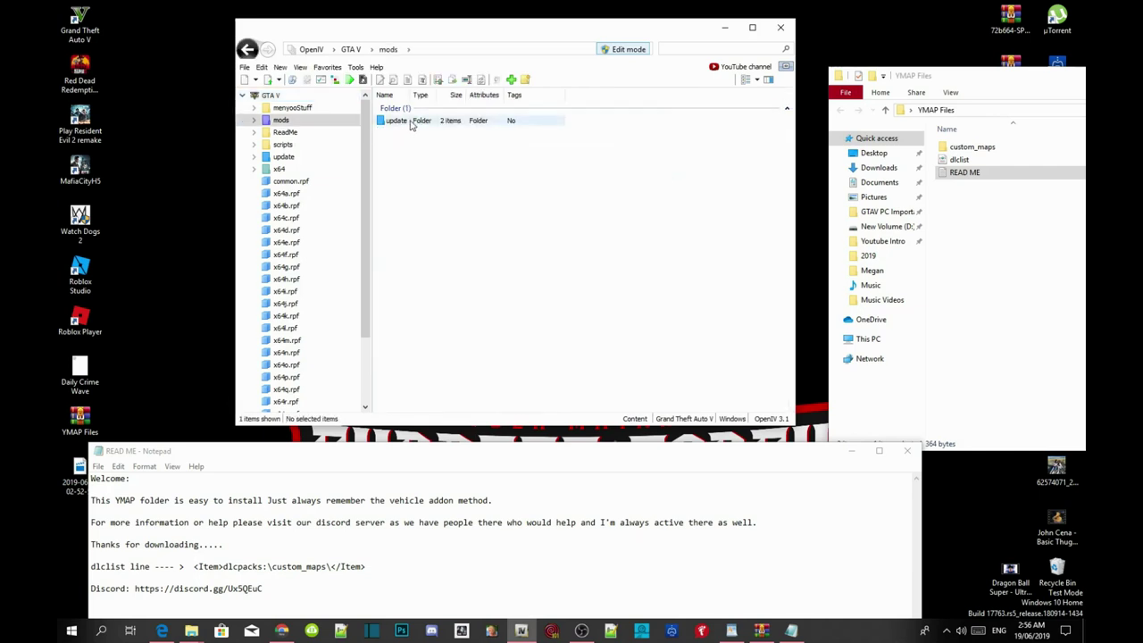
{"action": "double_click", "coordinate": [402, 120]}
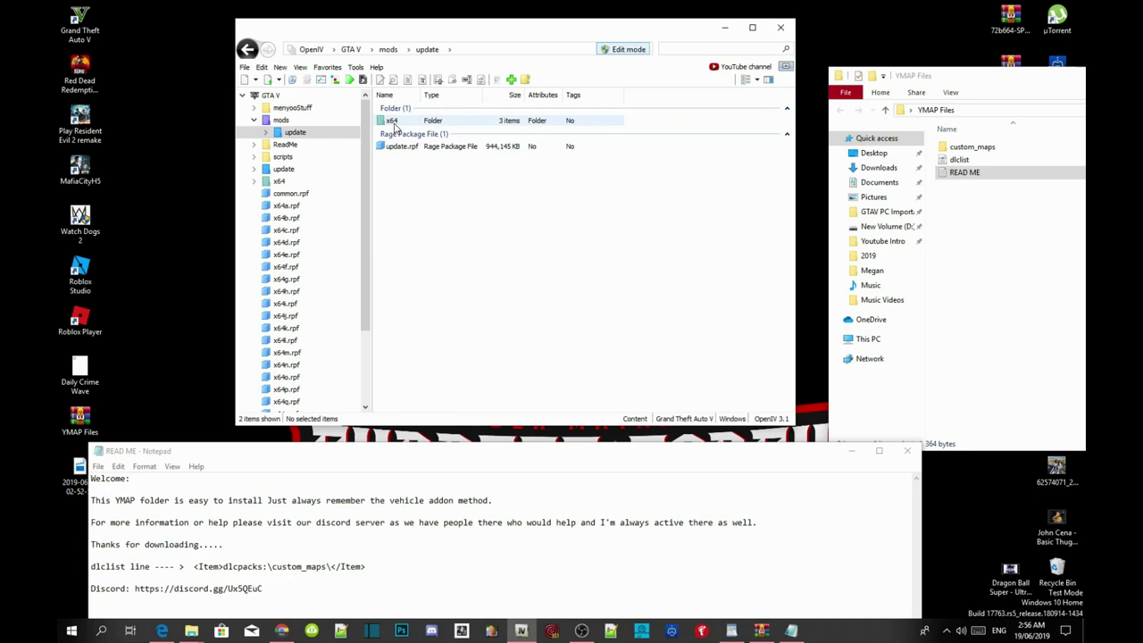
{"action": "double_click", "coordinate": [397, 122]}
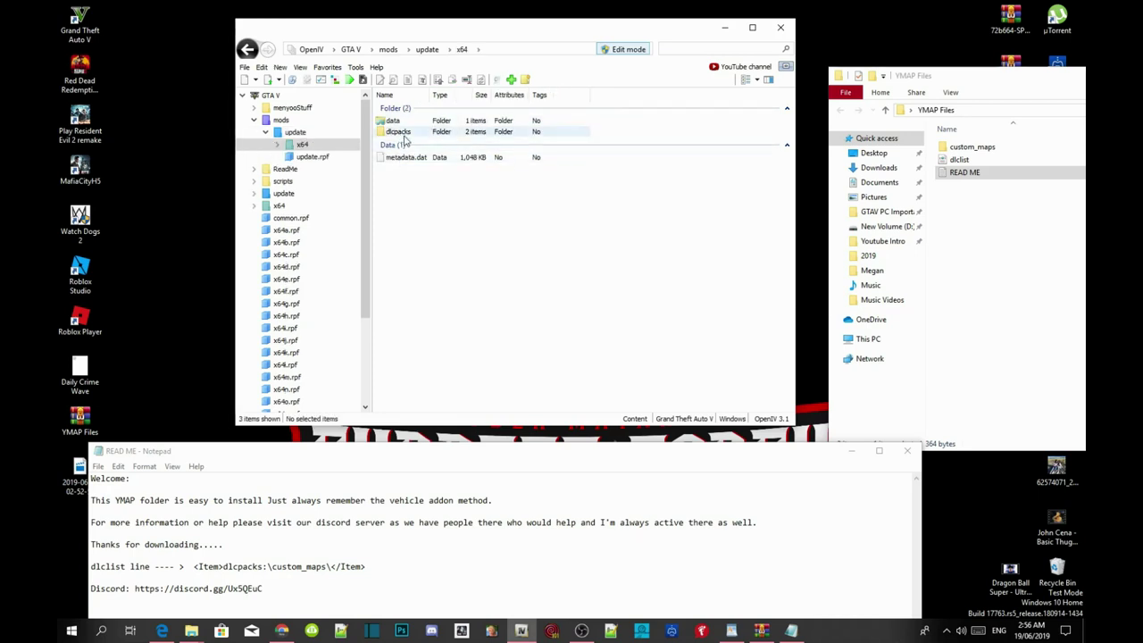
{"action": "double_click", "coordinate": [398, 131]}
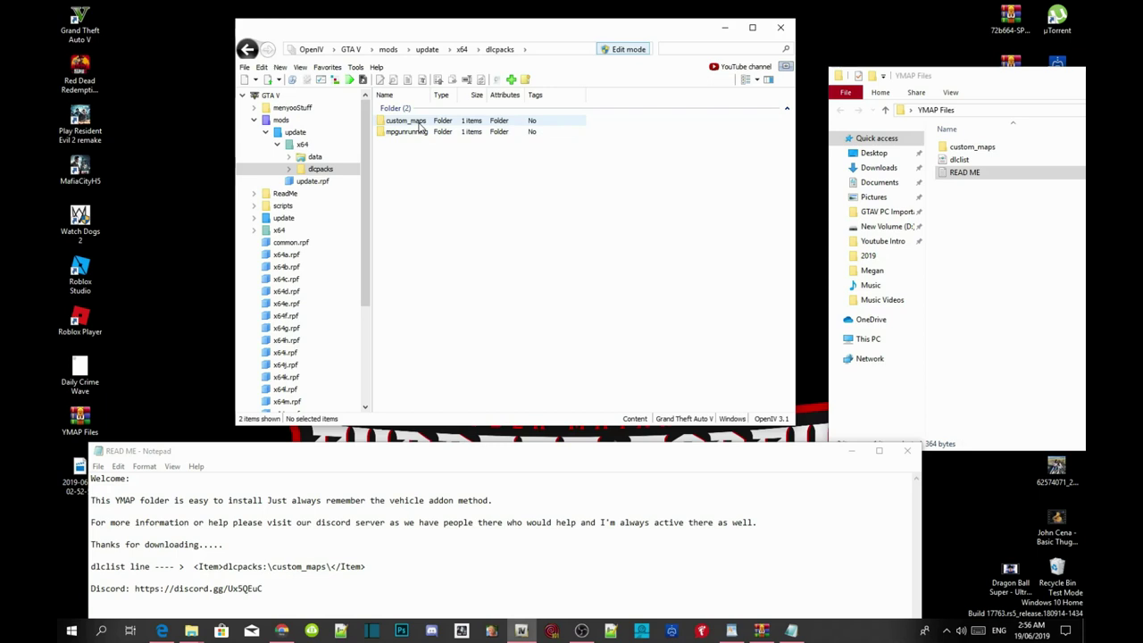
{"action": "double_click", "coordinate": [407, 120]}
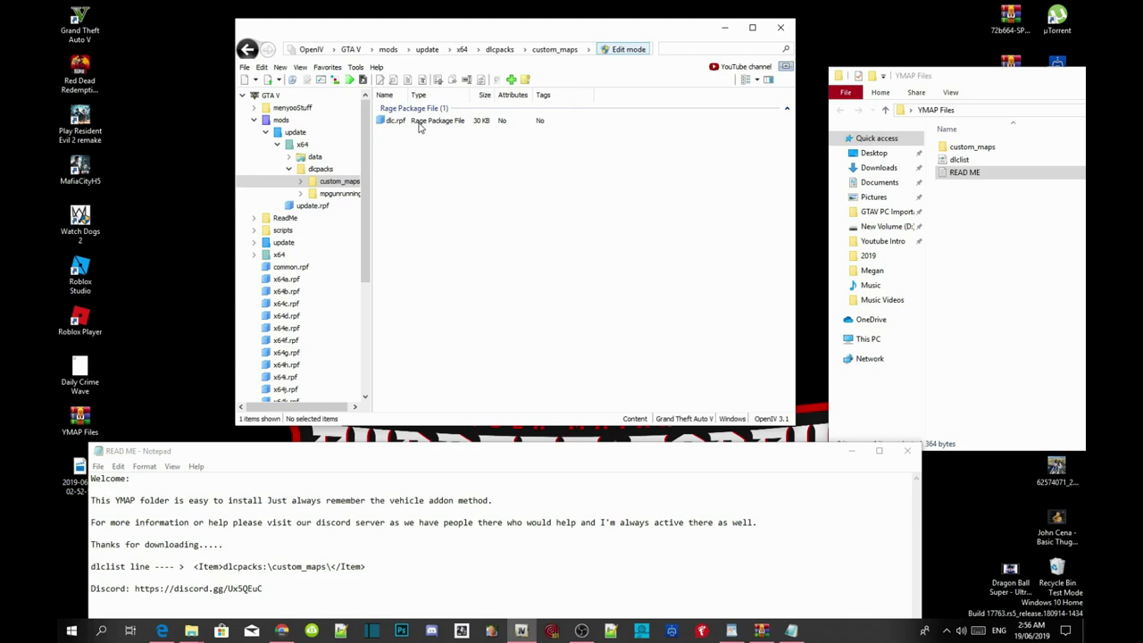
- Open dlc.rpf down through x64\levels\gta5\_citye\maps into custom_maps.rpf
{"action": "double_click", "coordinate": [419, 125]}
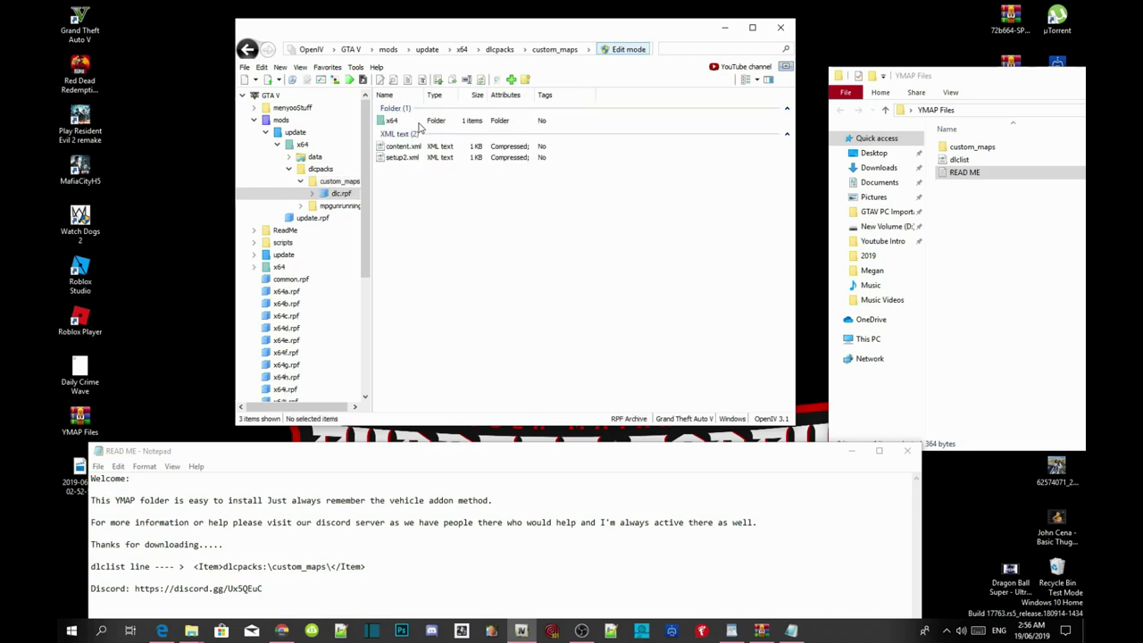
{"action": "double_click", "coordinate": [419, 125]}
{"action": "double_click", "coordinate": [420, 125]}
{"action": "double_click", "coordinate": [419, 125]}
{"action": "double_click", "coordinate": [420, 125]}
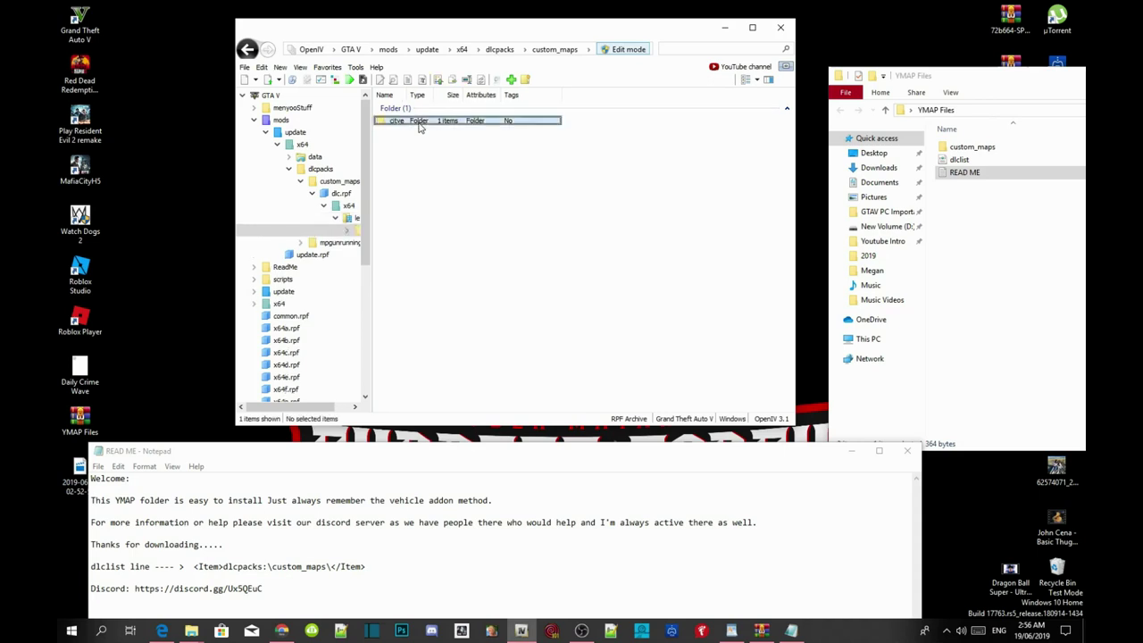
{"action": "double_click", "coordinate": [420, 125]}
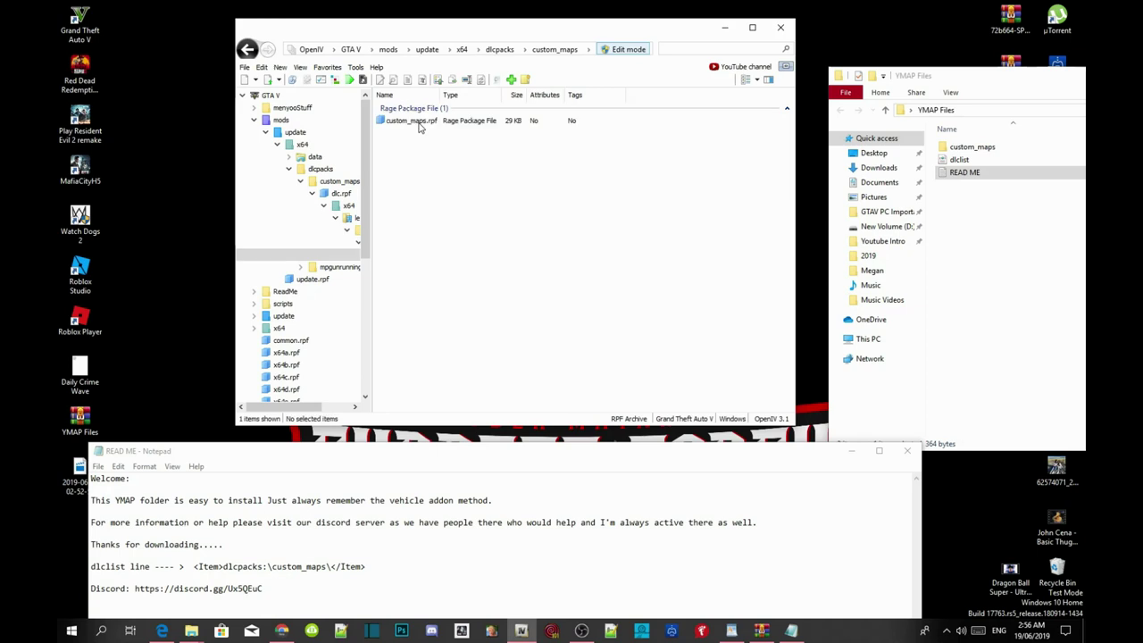
{"action": "double_click", "coordinate": [419, 125]}
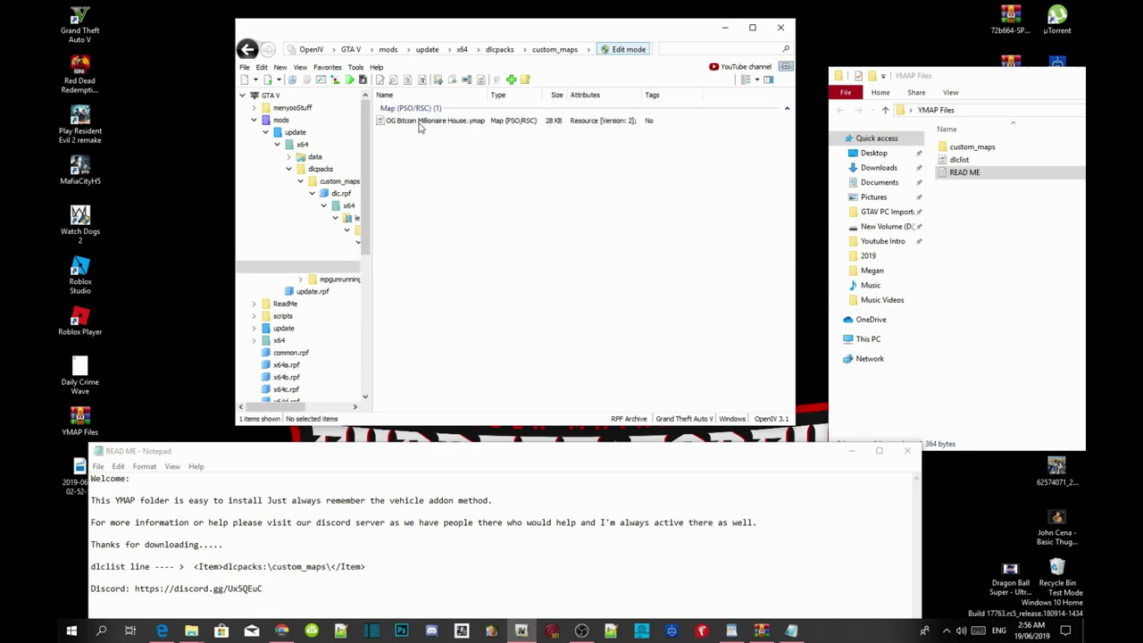
- Delete OG Bitcoin Millionaire House.ymap from custom_maps.rpf
{"action": "right_click", "coordinate": [420, 125]}
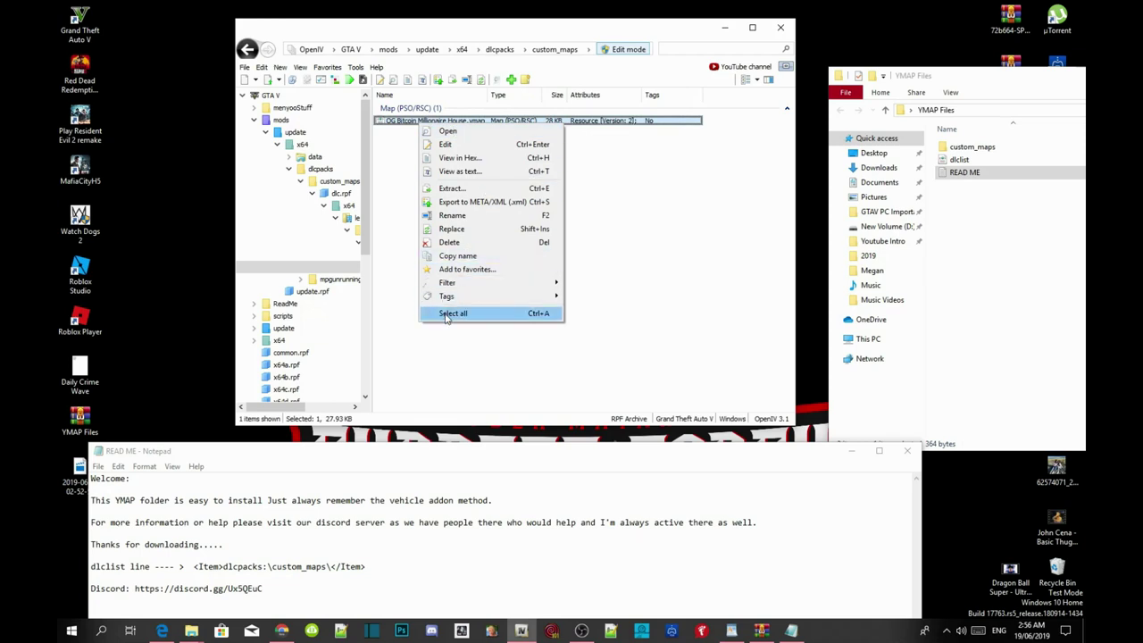
{"action": "left_click", "coordinate": [454, 243]}
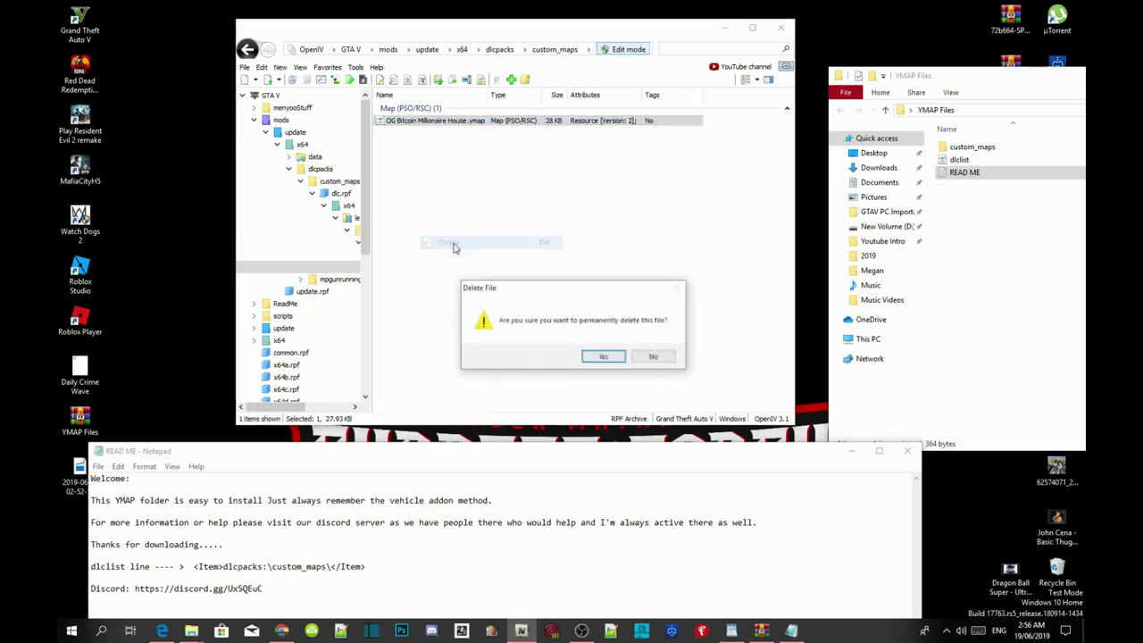
{"action": "left_click", "coordinate": [600, 356]}
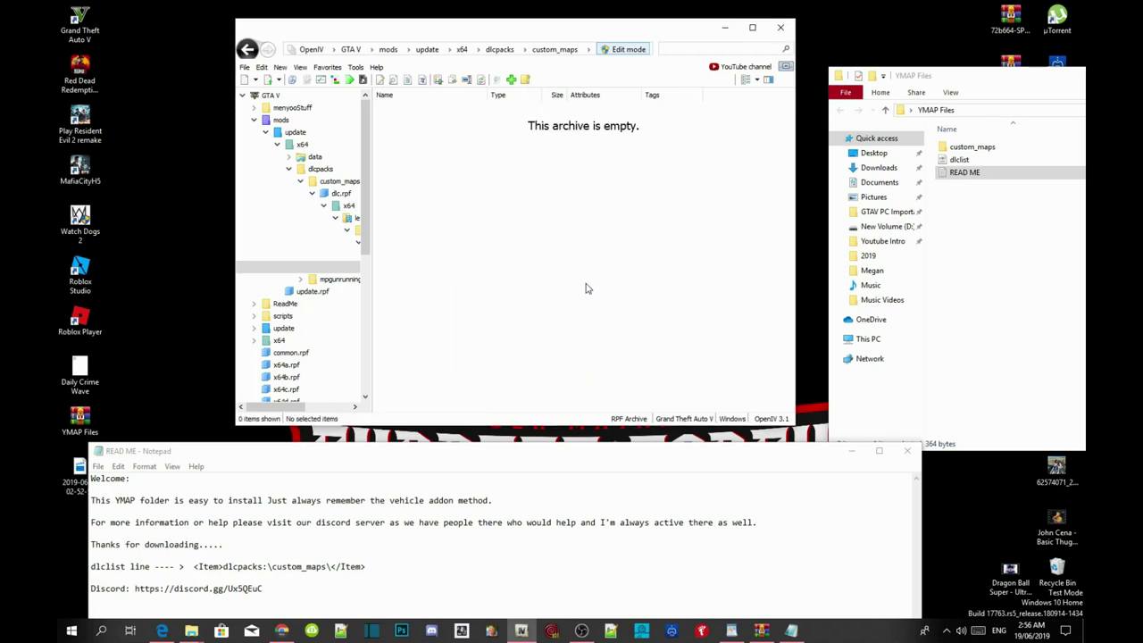
- Drag weddingmariagepatoche.ymap from the wedding zip into custom_maps.rpf, then close WinRAR
{"action": "left_click", "coordinate": [761, 631]}
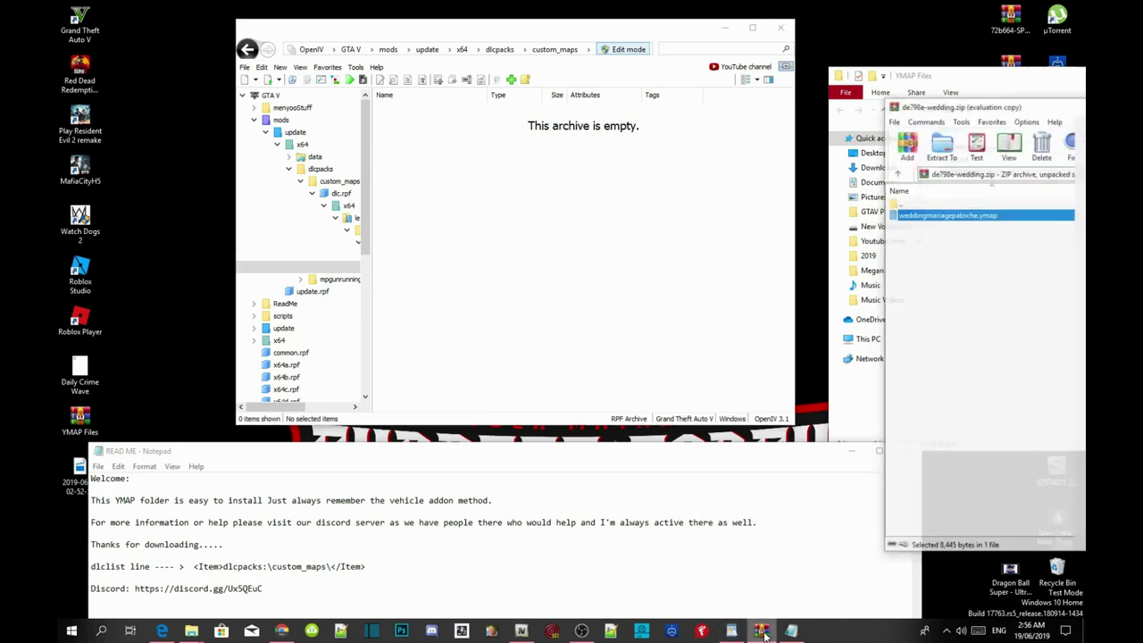
{"action": "left_click", "coordinate": [989, 283]}
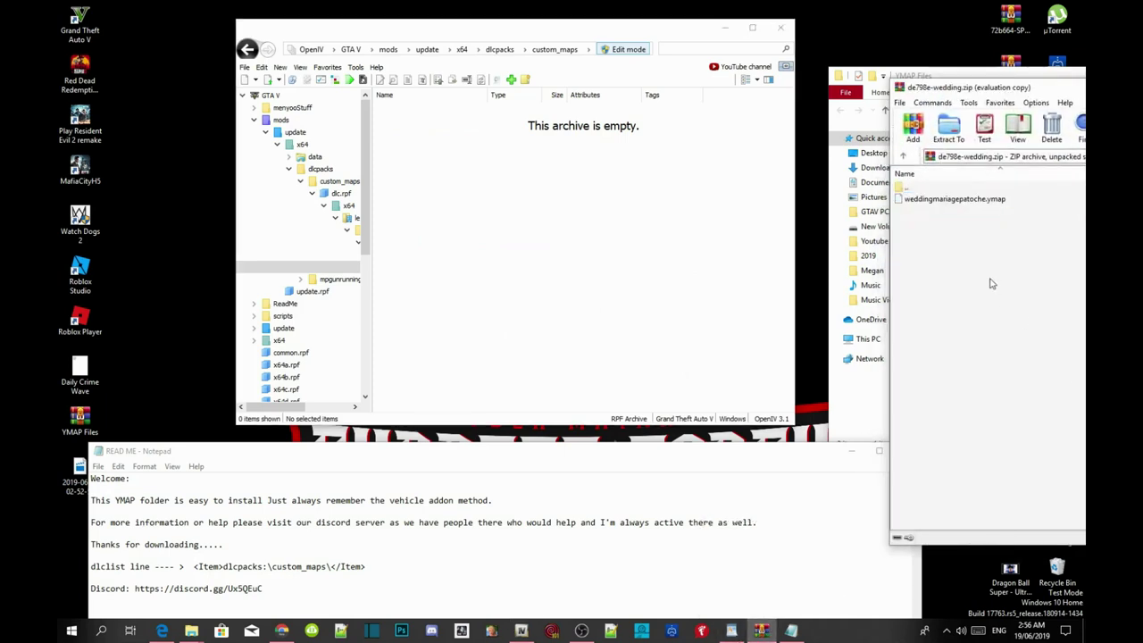
{"action": "left_click", "coordinate": [979, 201]}
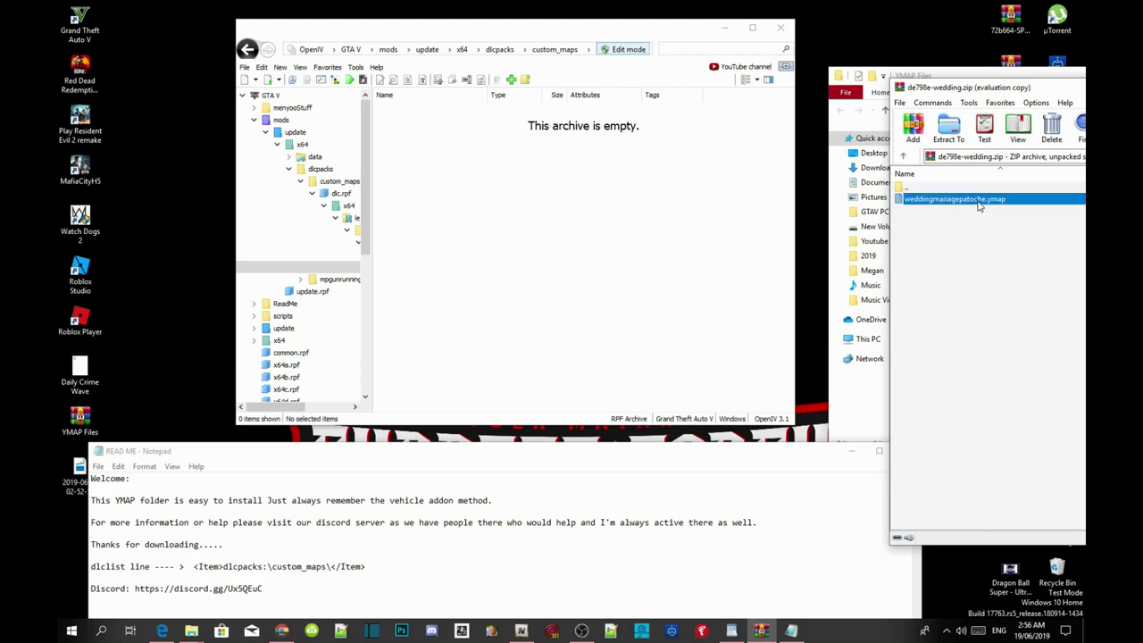
{"action": "left_click_drag", "start_coordinate": [979, 204], "coordinate": [607, 176]}
{"action": "left_click_drag", "start_coordinate": [540, 140], "coordinate": [542, 138]}
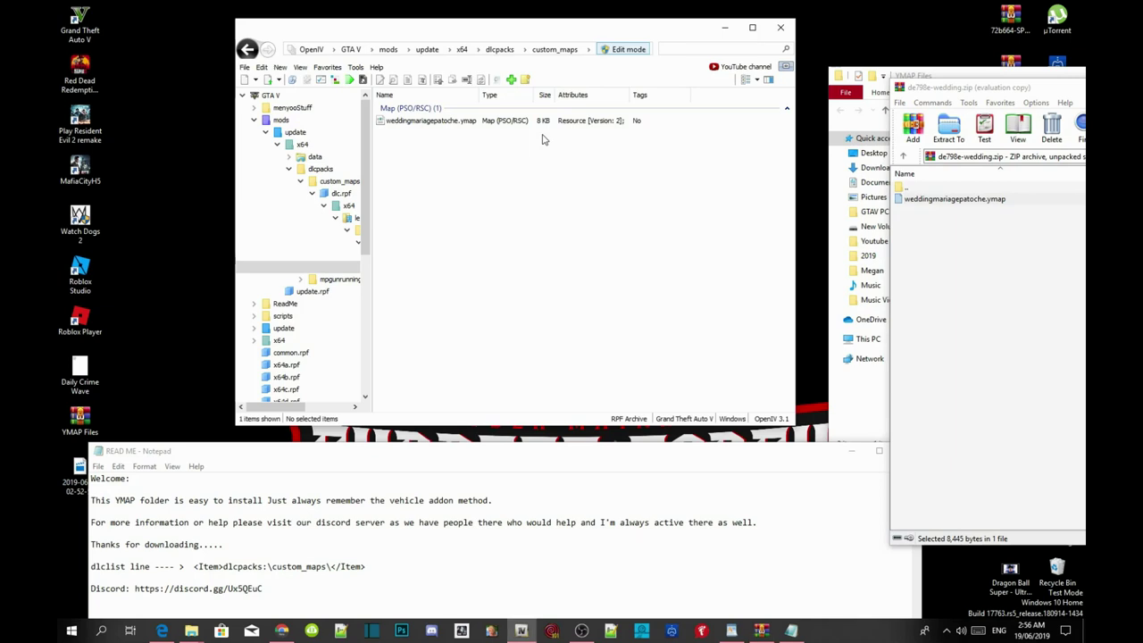
{"action": "left_click_drag", "start_coordinate": [1008, 90], "coordinate": [323, 94]}
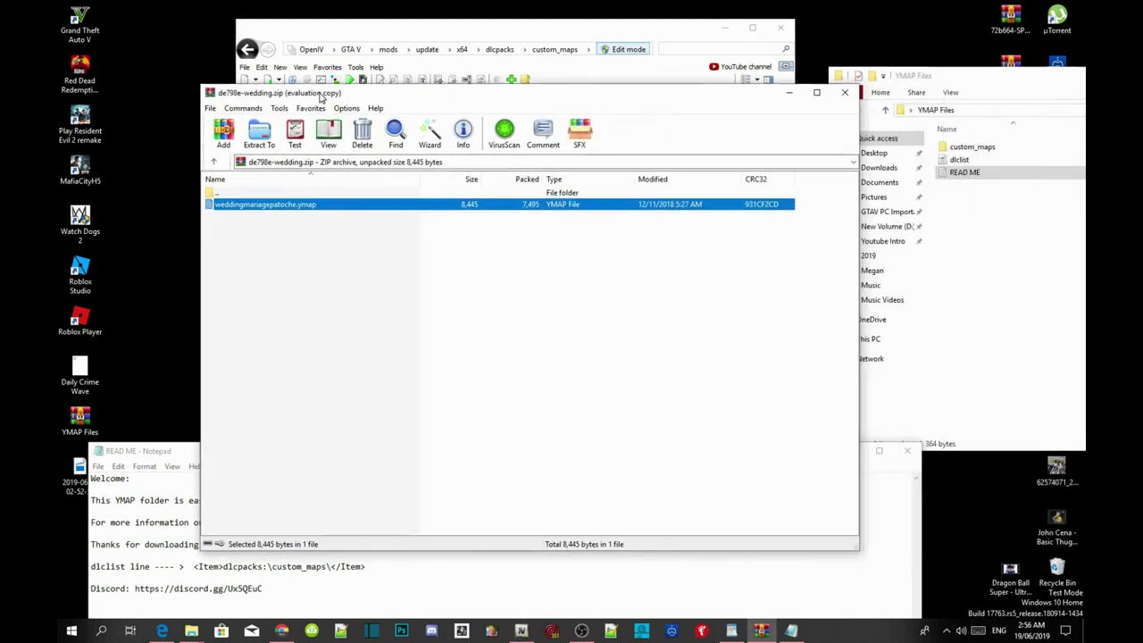
{"action": "left_click", "coordinate": [846, 92]}
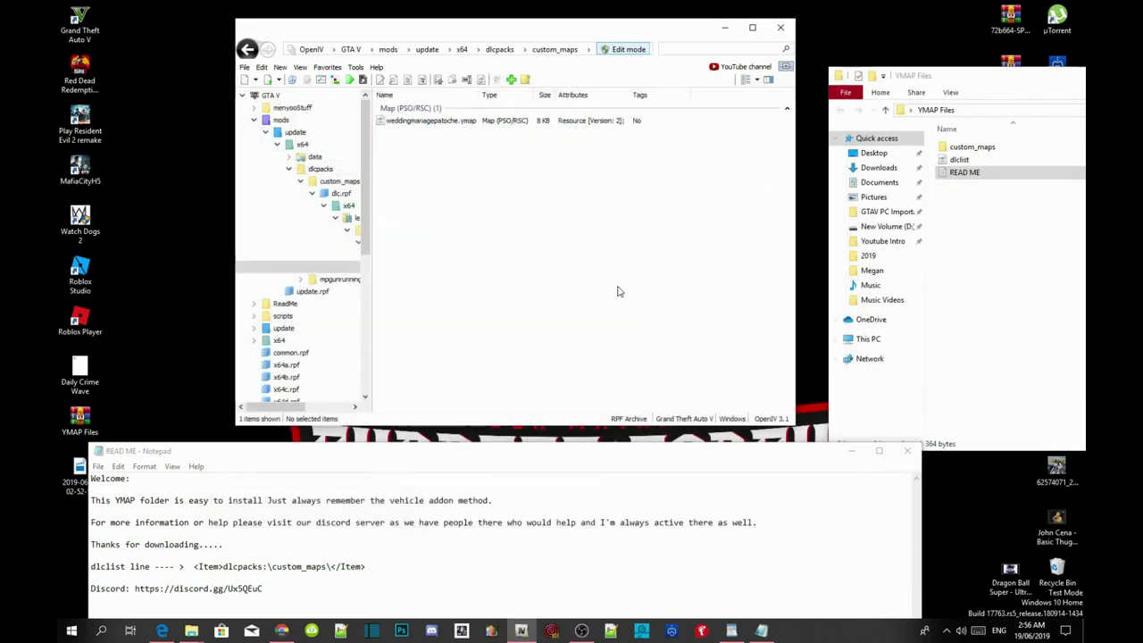
- Browse from the GTA V root to mods\update\update.rpf\common\data and scroll to dlclist.xml
{"action": "left_click", "coordinate": [350, 50]}
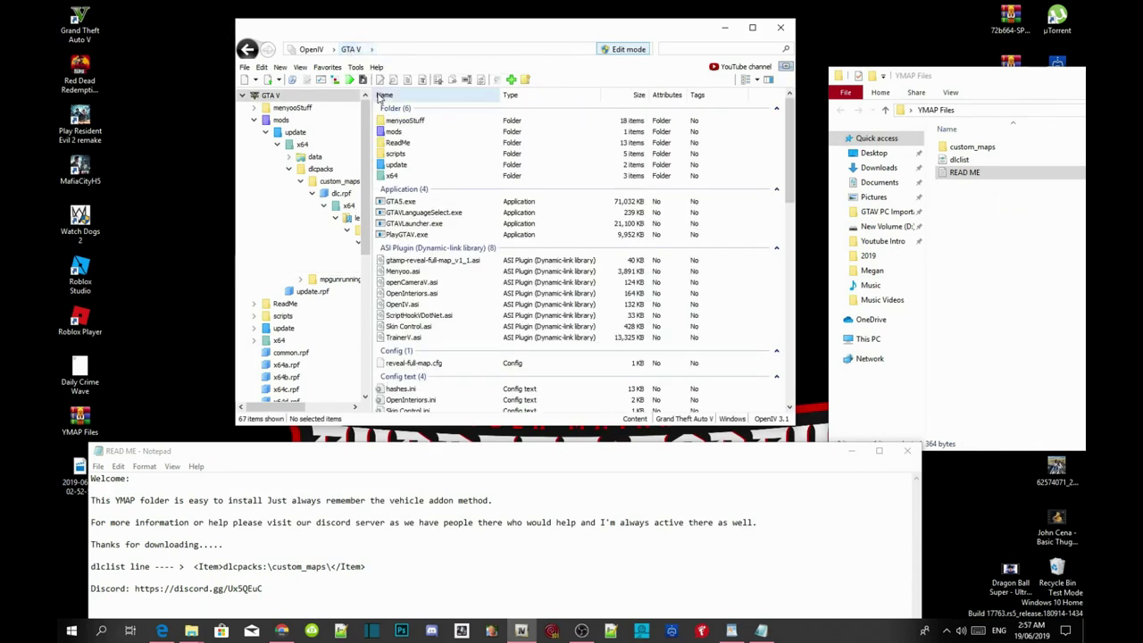
{"action": "double_click", "coordinate": [393, 132]}
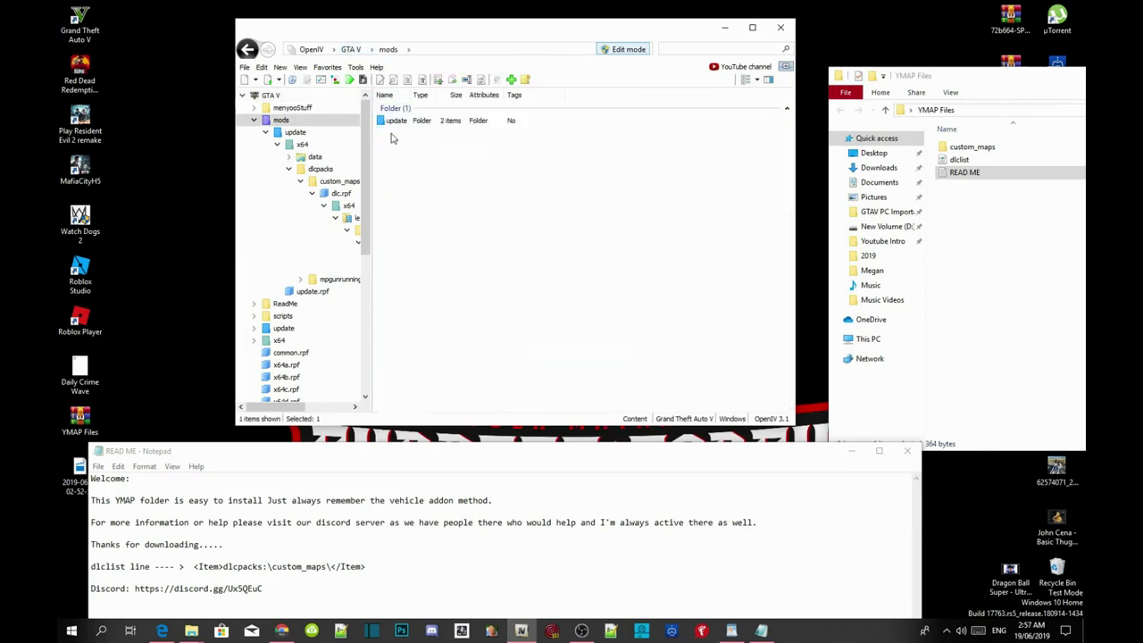
{"action": "double_click", "coordinate": [398, 123]}
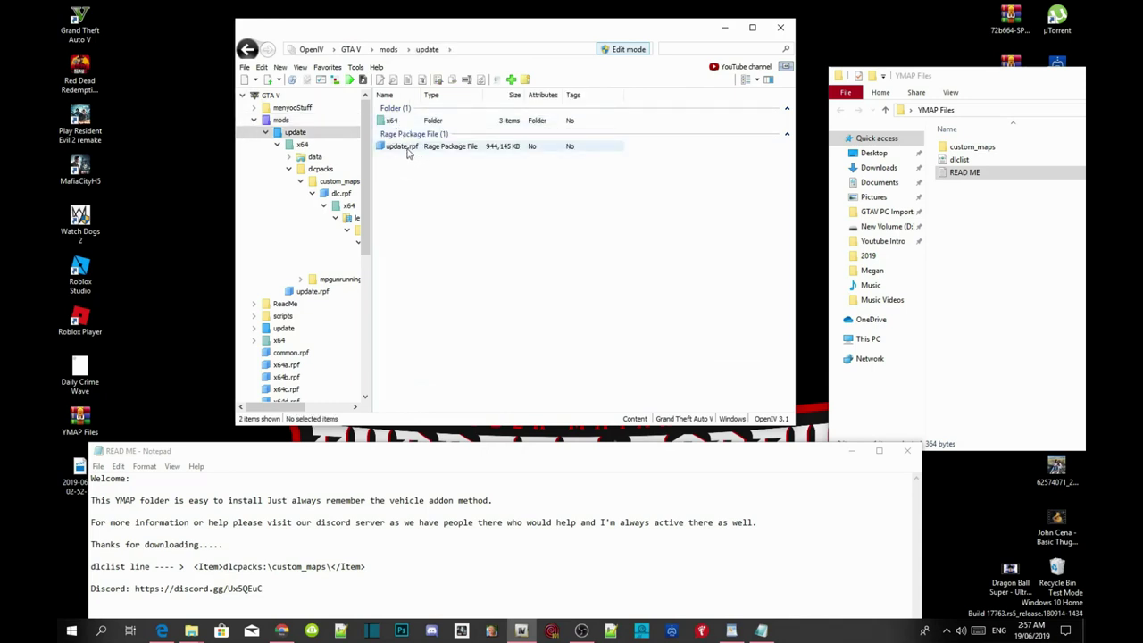
{"action": "double_click", "coordinate": [404, 148]}
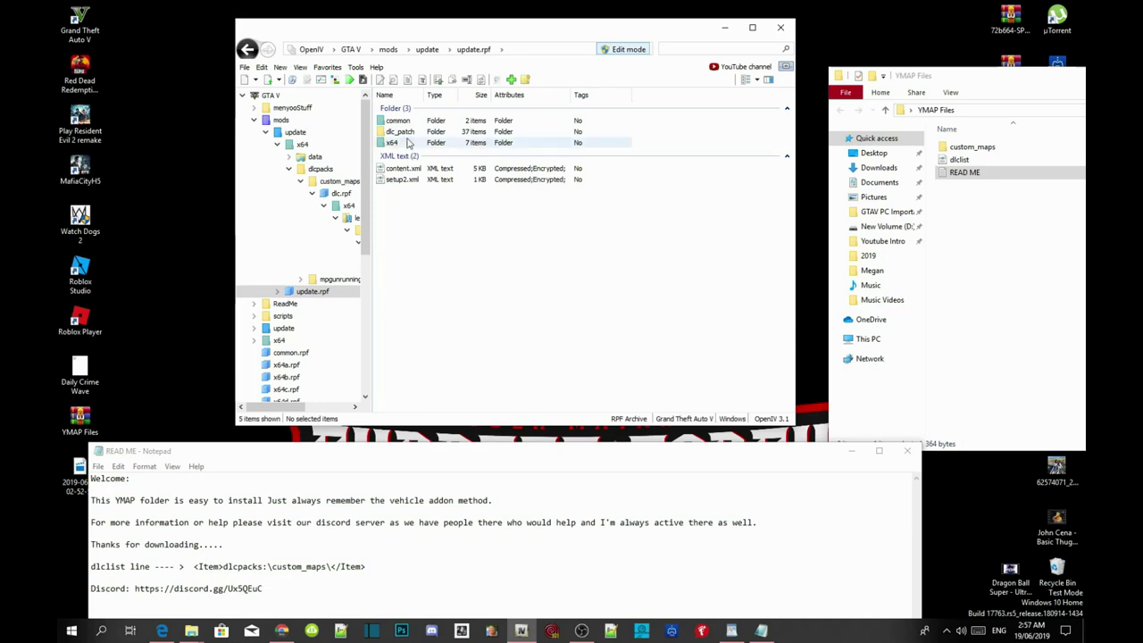
{"action": "double_click", "coordinate": [406, 121]}
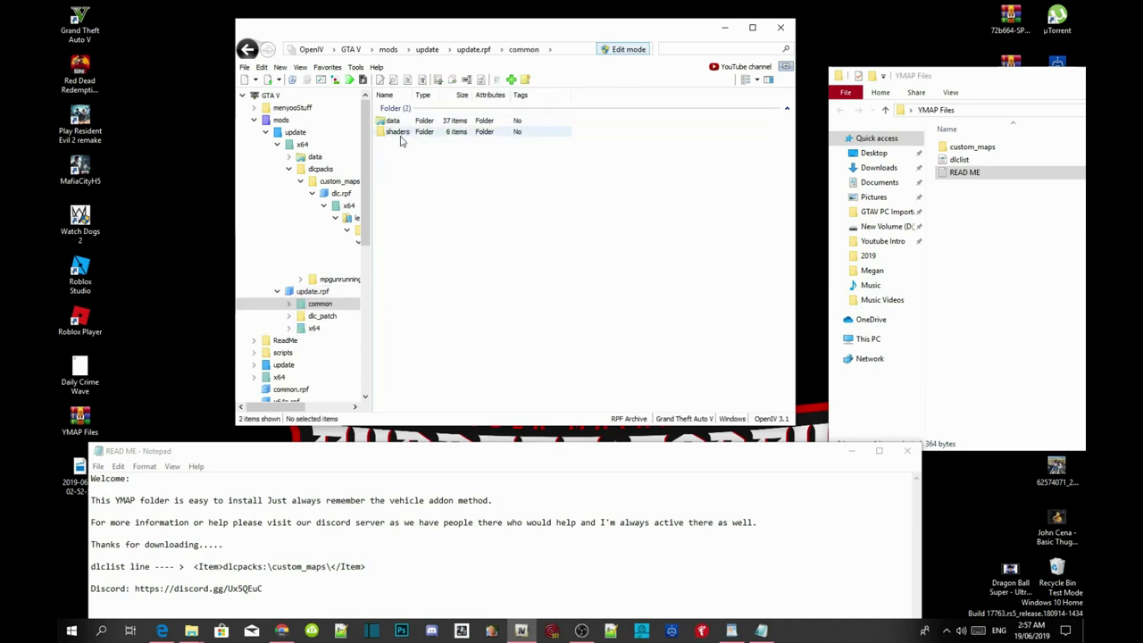
{"action": "double_click", "coordinate": [400, 125]}
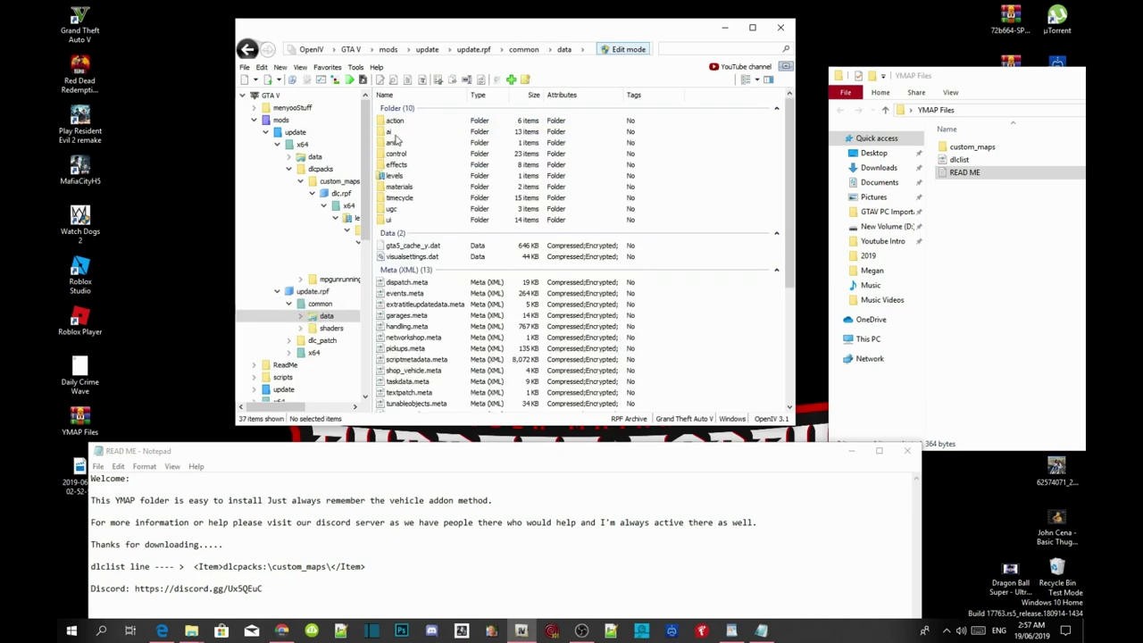
{"action": "scroll", "coordinate": [411, 147], "scroll_direction": "down", "scroll_amount": 6}
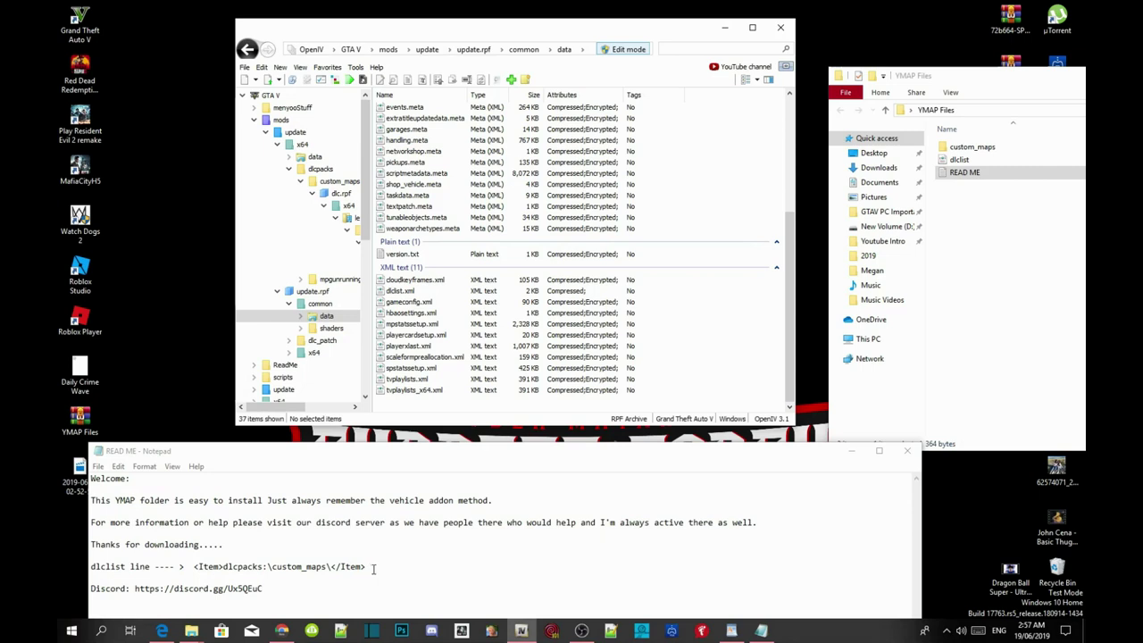
- Copy the <Item>dlcpacks:\custom_maps\</Item> line from the READ ME
{"action": "left_click_drag", "start_coordinate": [376, 566], "coordinate": [355, 566]}
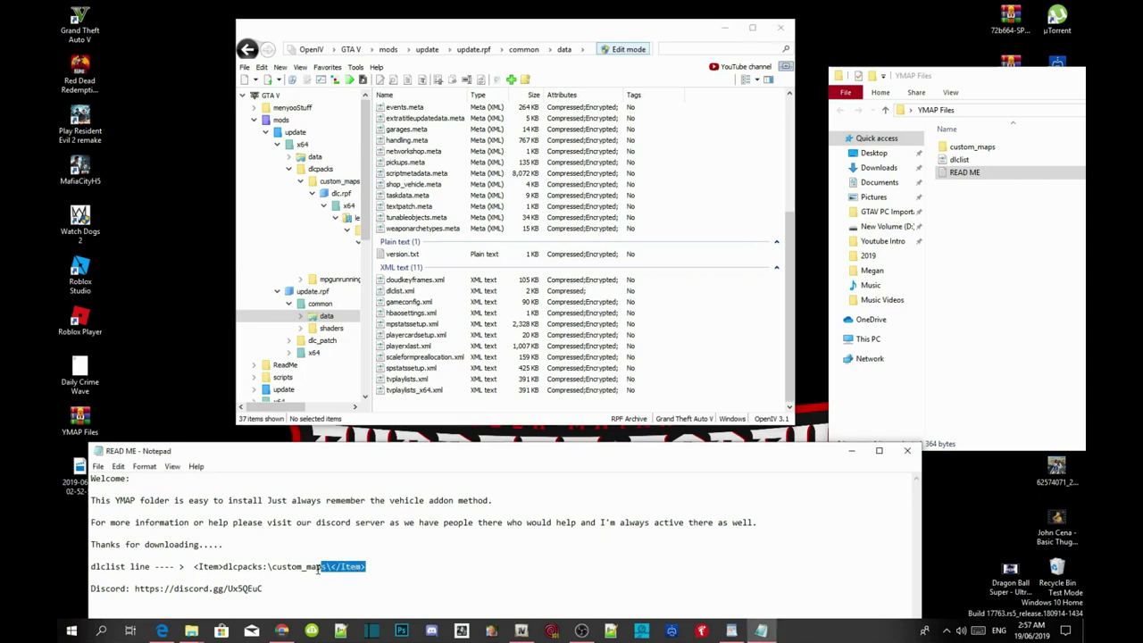
{"action": "left_click_drag", "start_coordinate": [279, 572], "coordinate": [204, 573]}
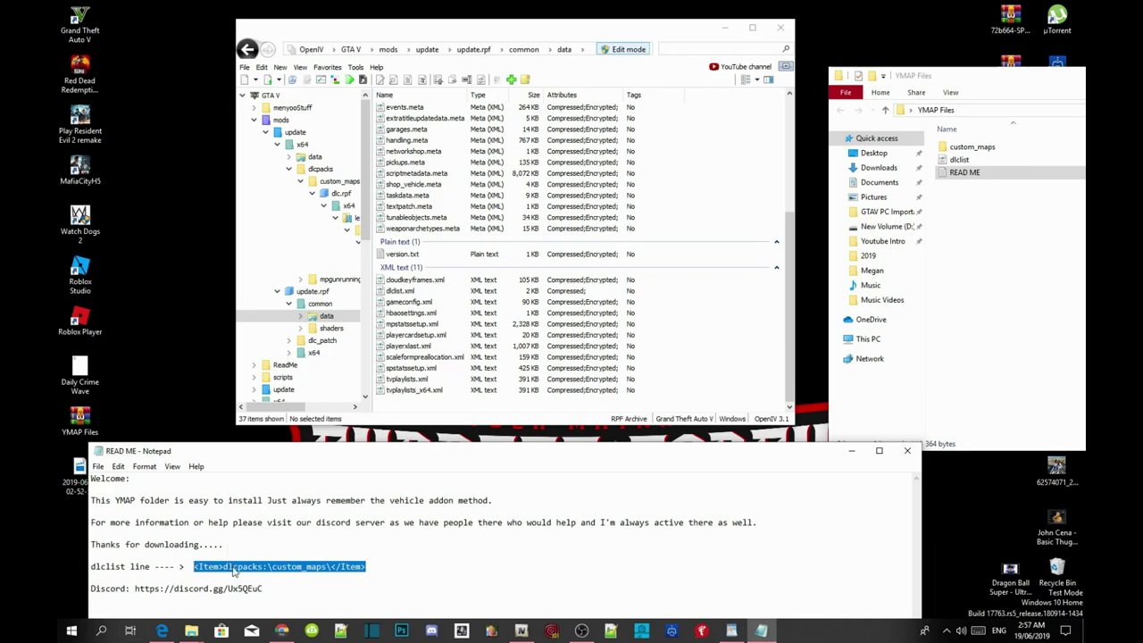
{"action": "right_click", "coordinate": [233, 568]}
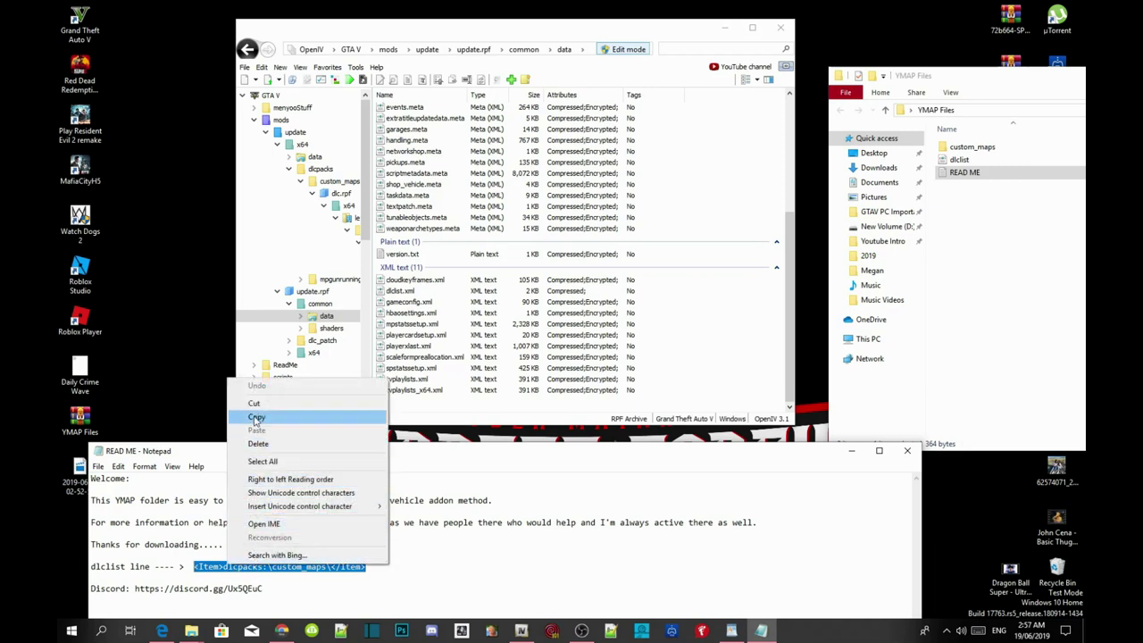
{"action": "left_click", "coordinate": [256, 416]}
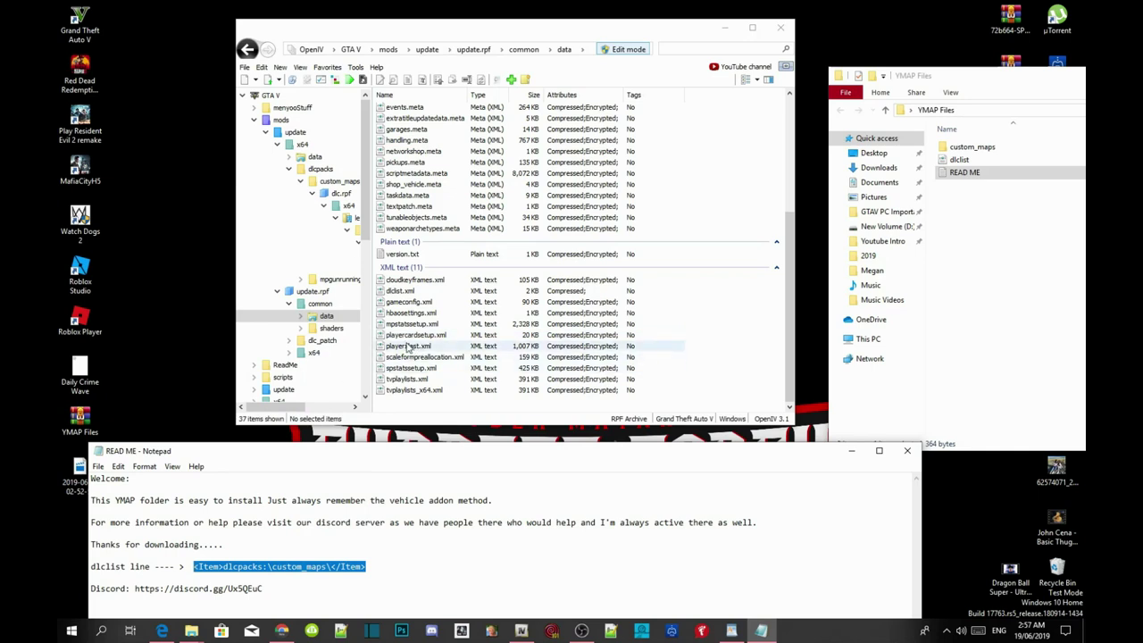
- Paste the custom_maps entry as line 61 of dlclist.xml after mpchristmas2018 and save
{"action": "left_click", "coordinate": [400, 292]}
{"action": "right_click", "coordinate": [402, 292]}
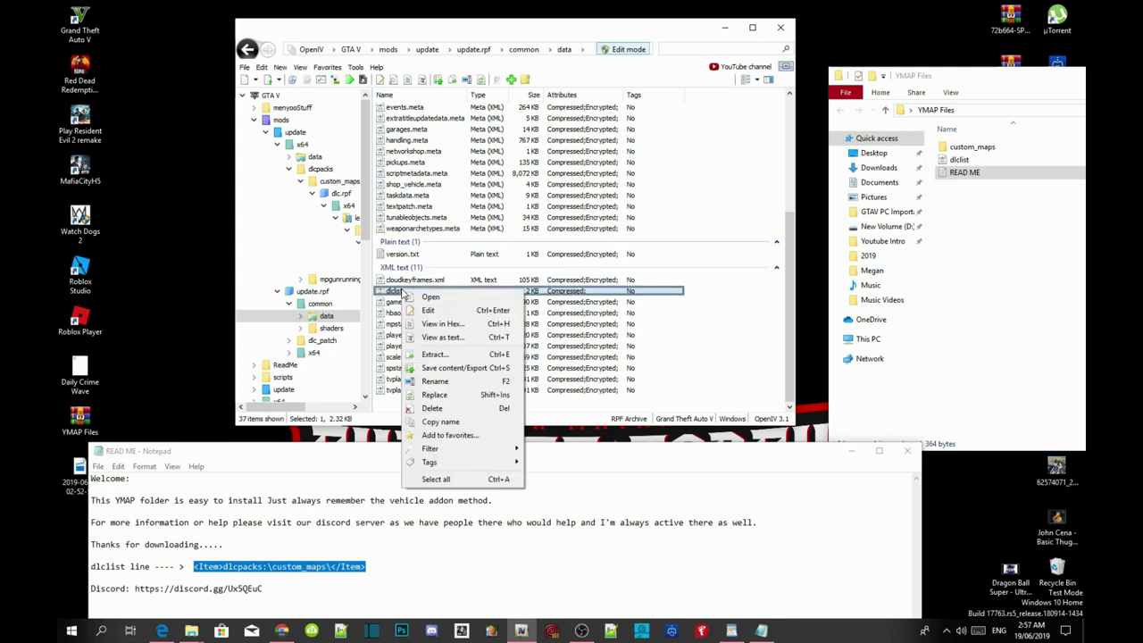
{"action": "left_click", "coordinate": [432, 312]}
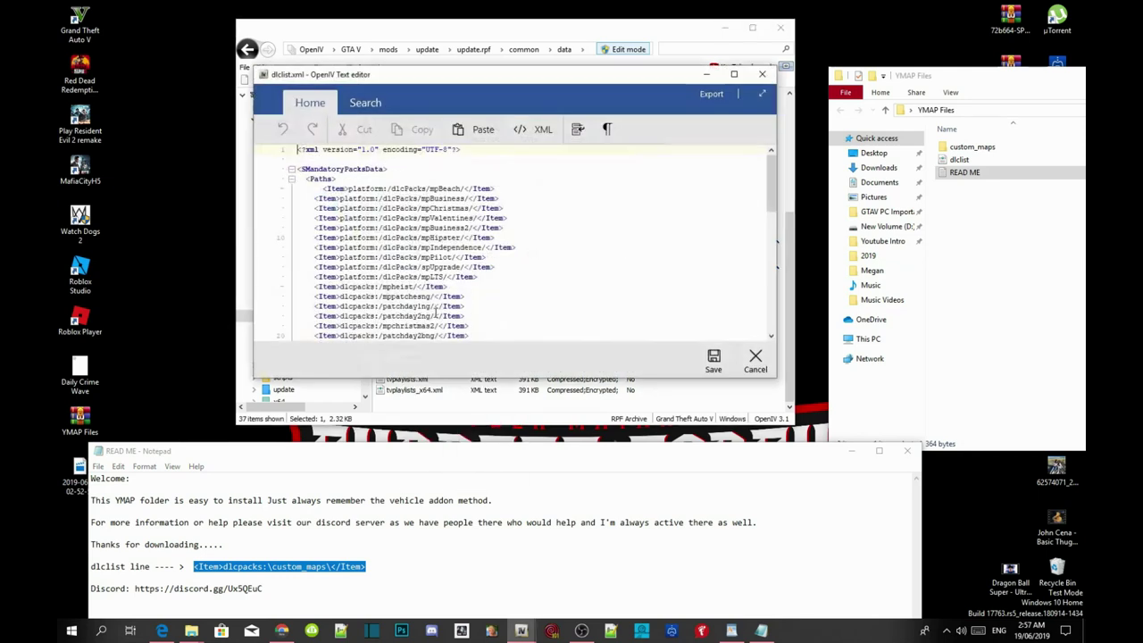
{"action": "scroll", "coordinate": [480, 292], "scroll_direction": "down", "scroll_amount": 14}
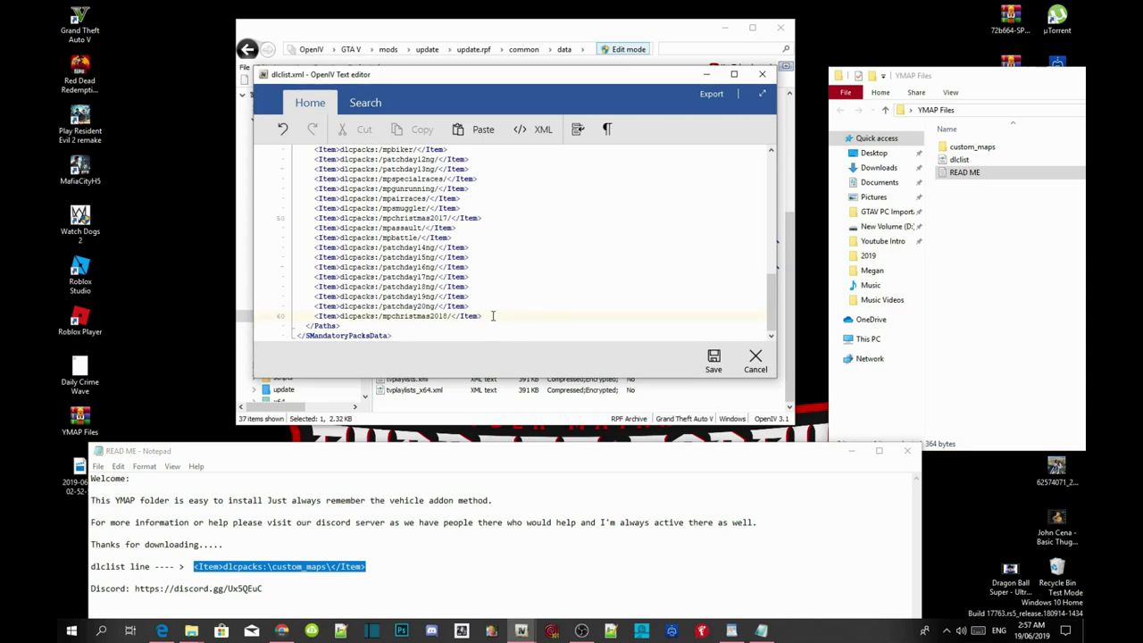
{"action": "key", "text": "Return"}
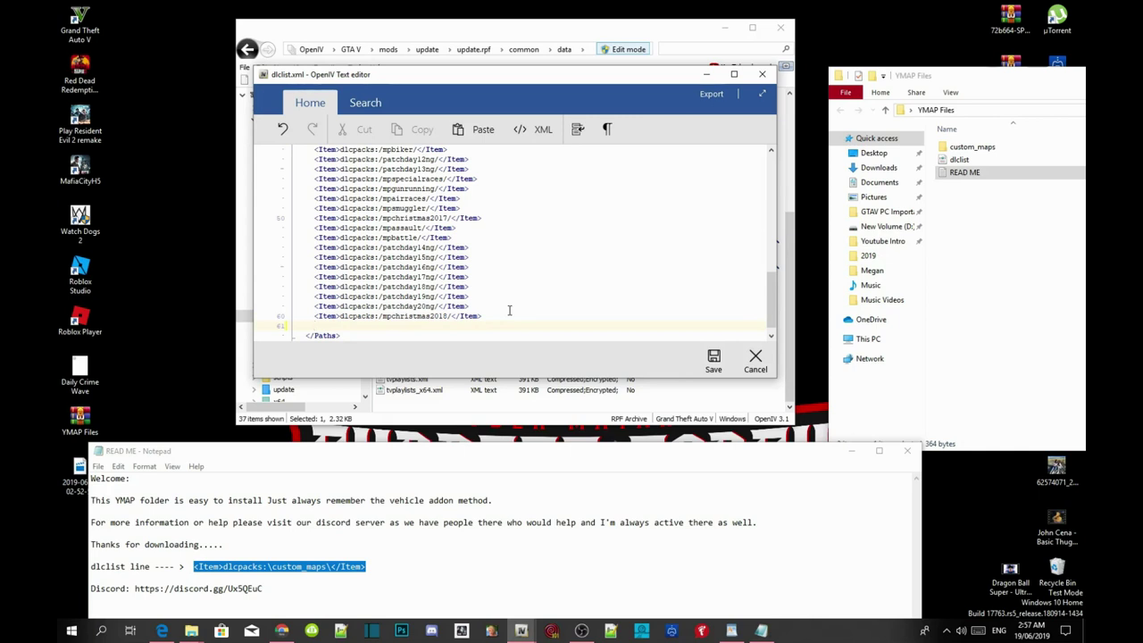
{"action": "key", "text": "ctrl+v"}
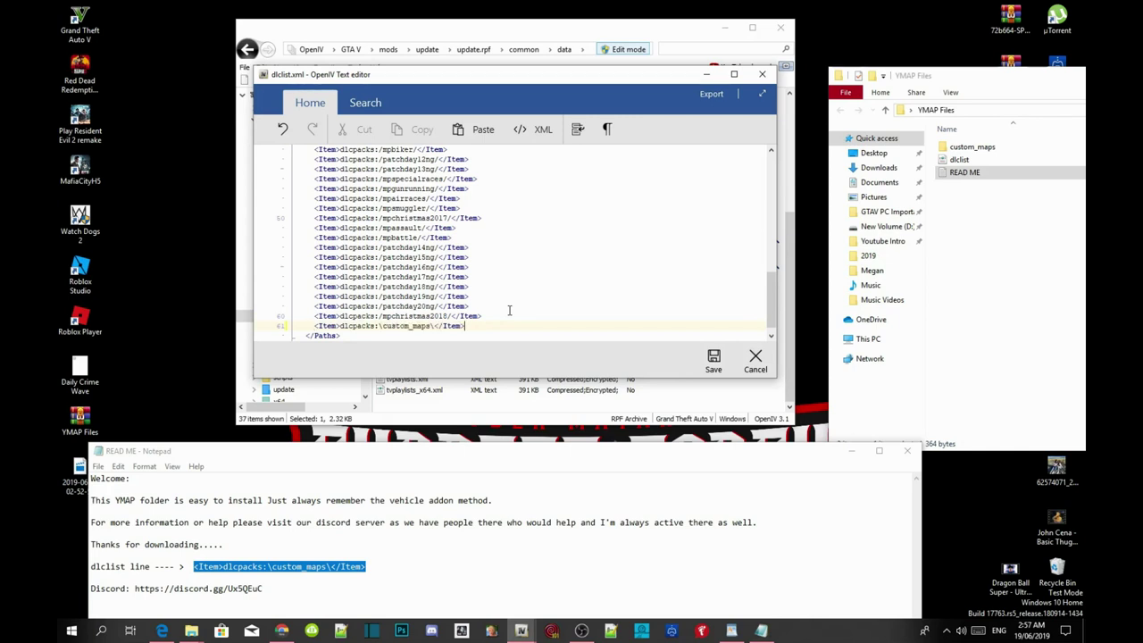
{"action": "left_click", "coordinate": [713, 362]}
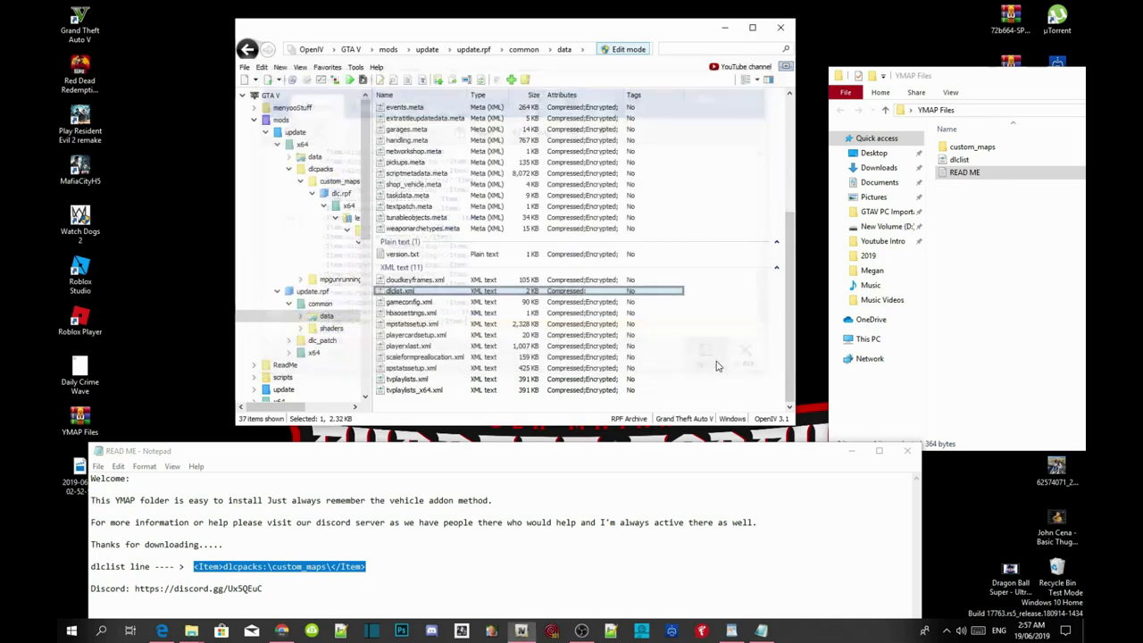
- Reopen dlclist.xml and confirm the custom_maps entry is now at the end of the list
{"action": "double_click", "coordinate": [406, 292]}
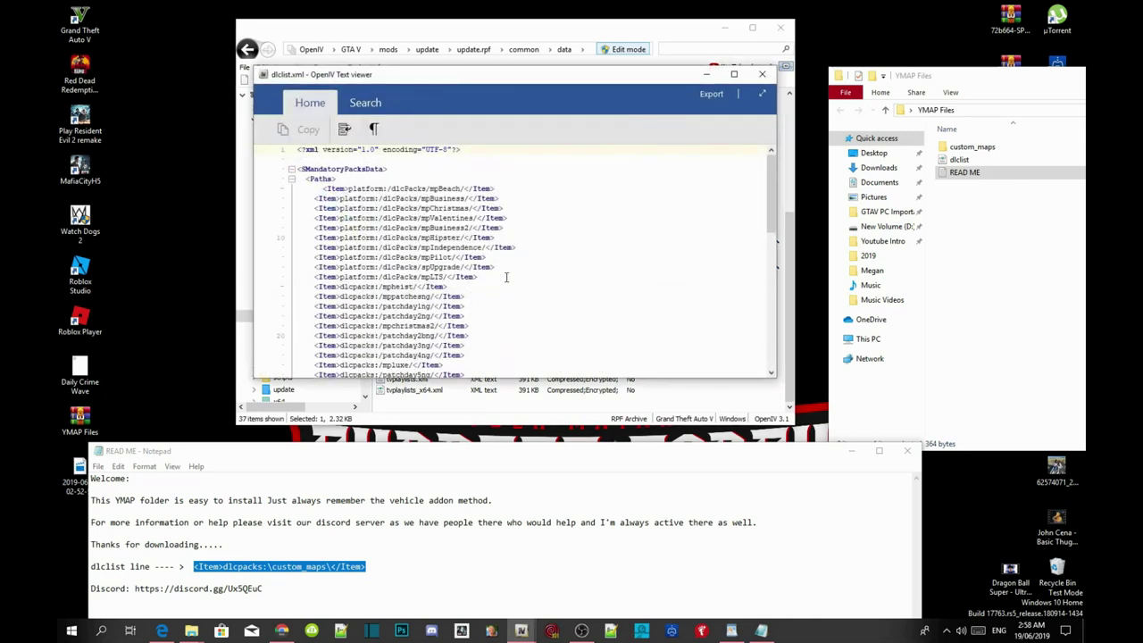
{"action": "scroll", "coordinate": [506, 277], "scroll_direction": "down", "scroll_amount": 11}
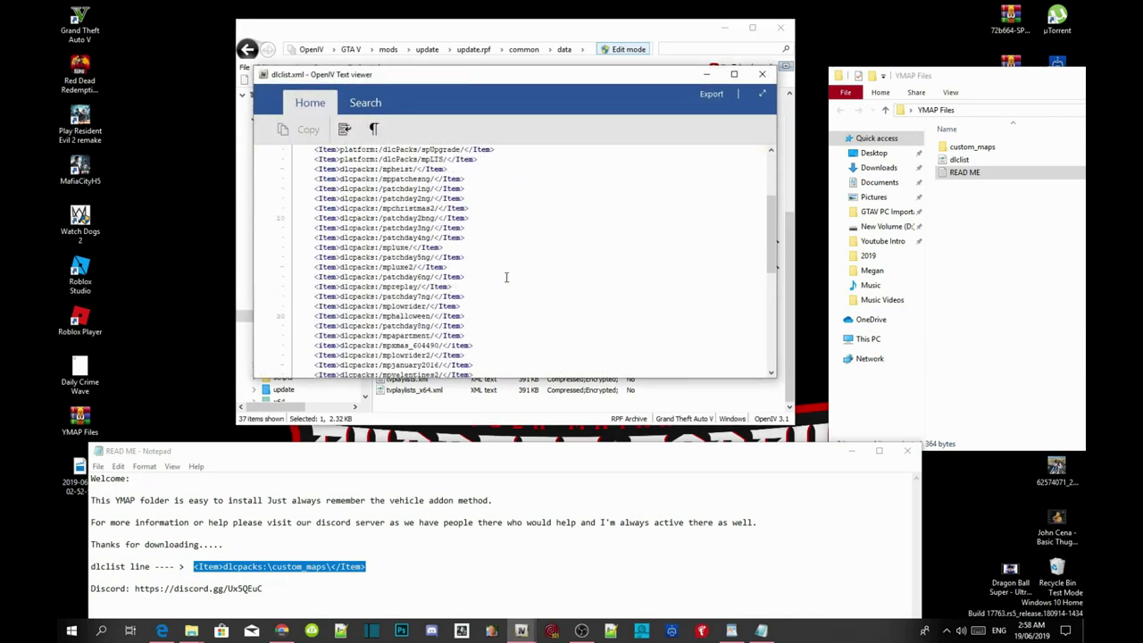
{"action": "scroll", "coordinate": [505, 277], "scroll_direction": "down", "scroll_amount": 3}
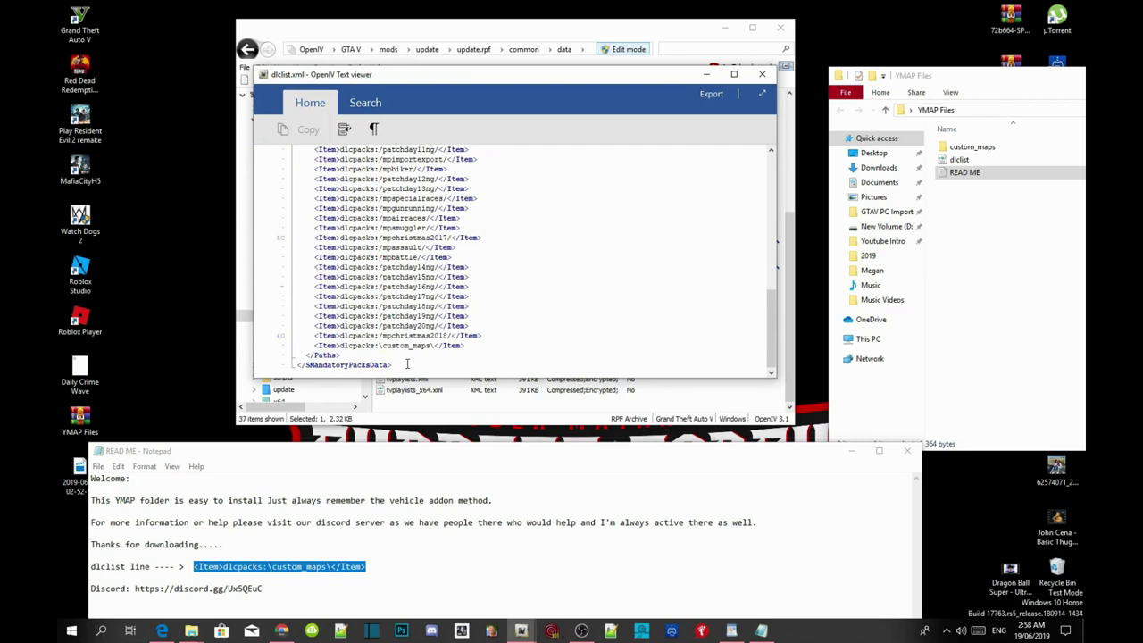
{"action": "left_click", "coordinate": [761, 75]}
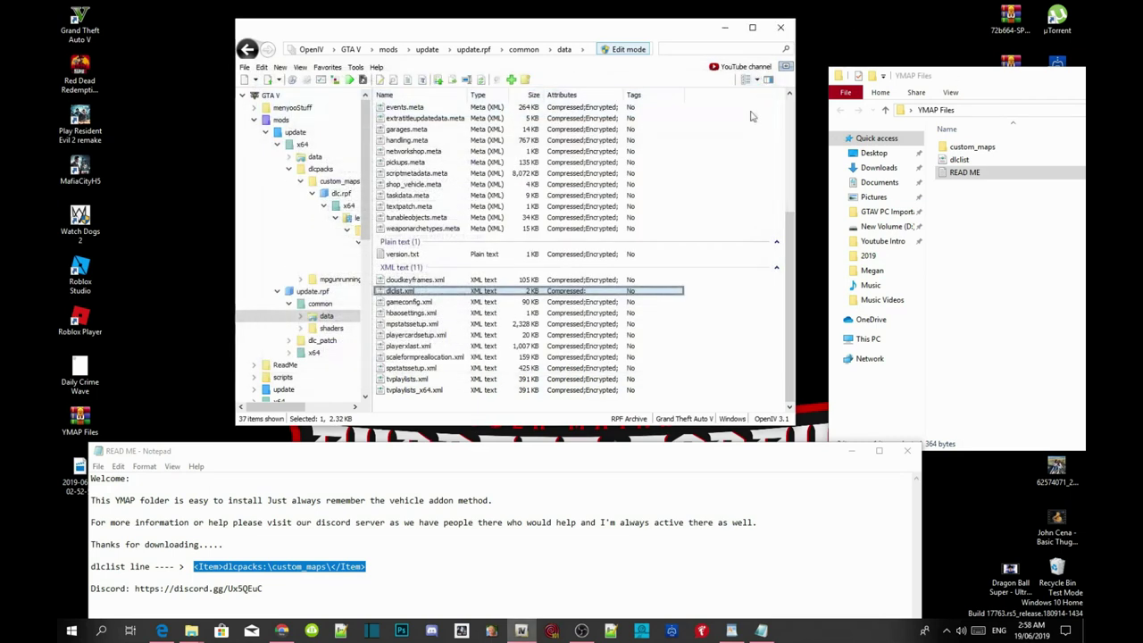
- Turn off Edit mode, return to the GTA V root folder and close OpenIV
{"action": "left_click", "coordinate": [622, 50]}
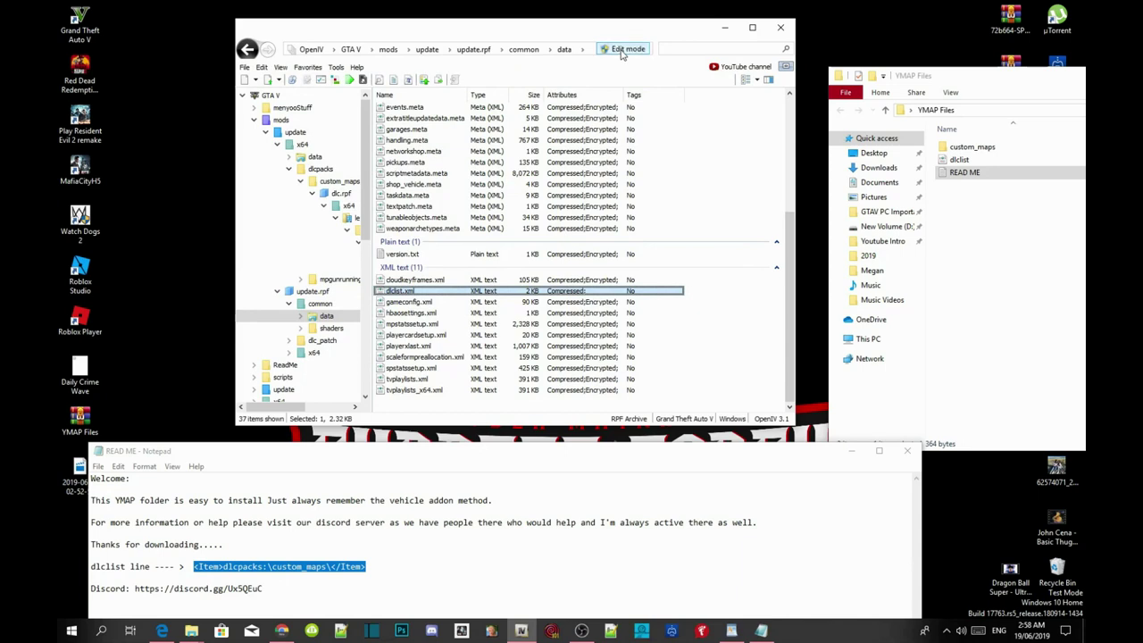
{"action": "left_click", "coordinate": [351, 50]}
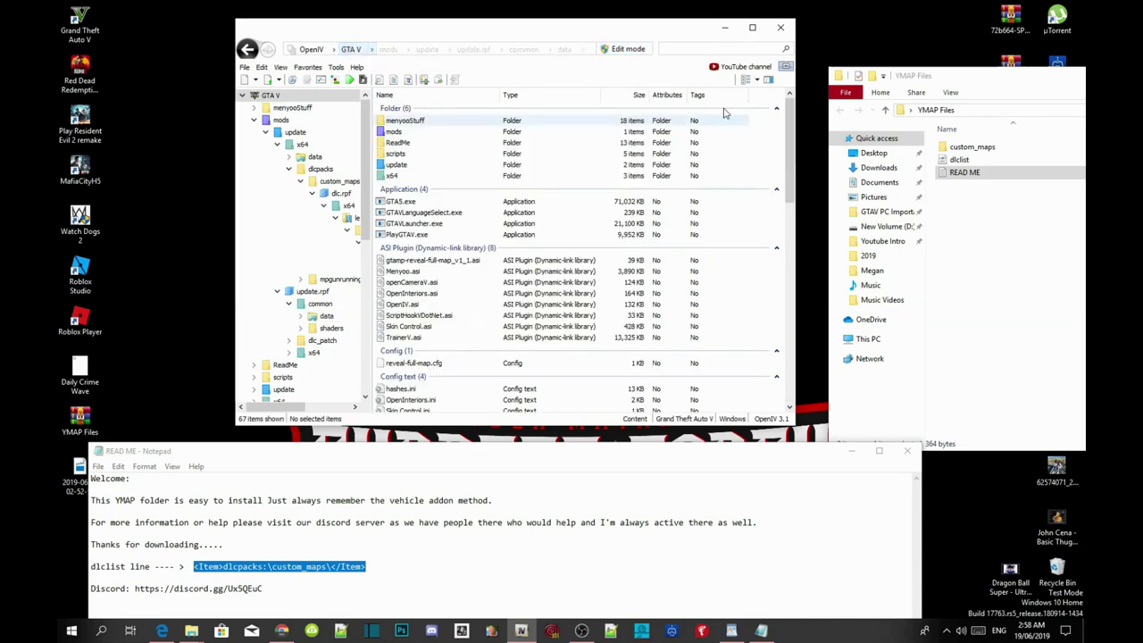
{"action": "left_click", "coordinate": [779, 27]}
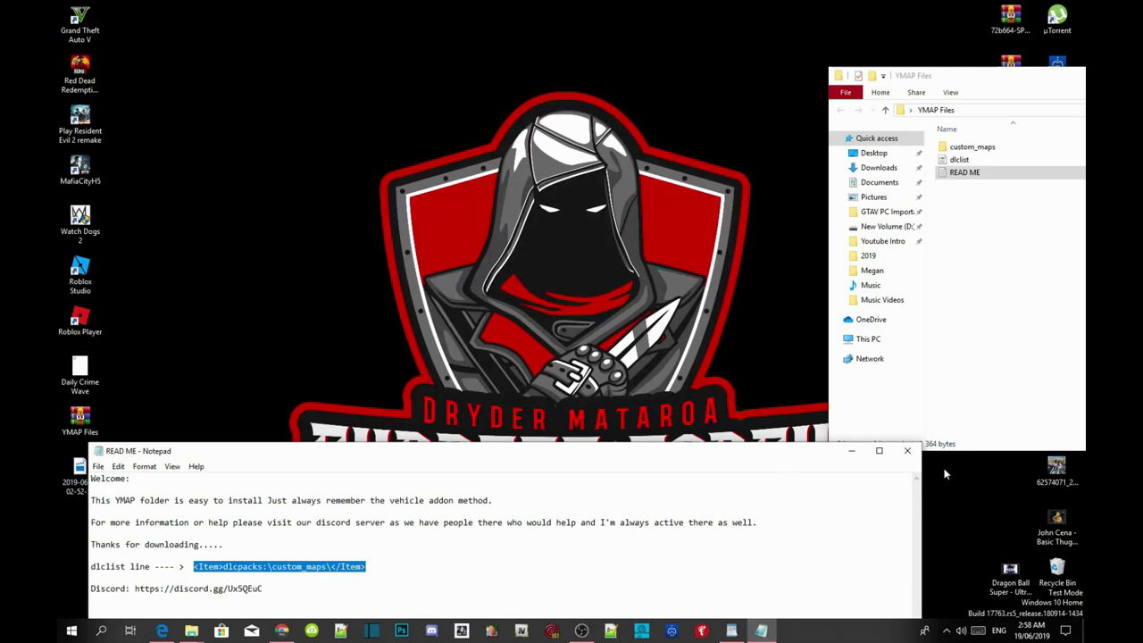
- Close the READ ME notes and the YMAP Files folder window, then refresh the desktop
{"action": "left_click", "coordinate": [907, 454]}
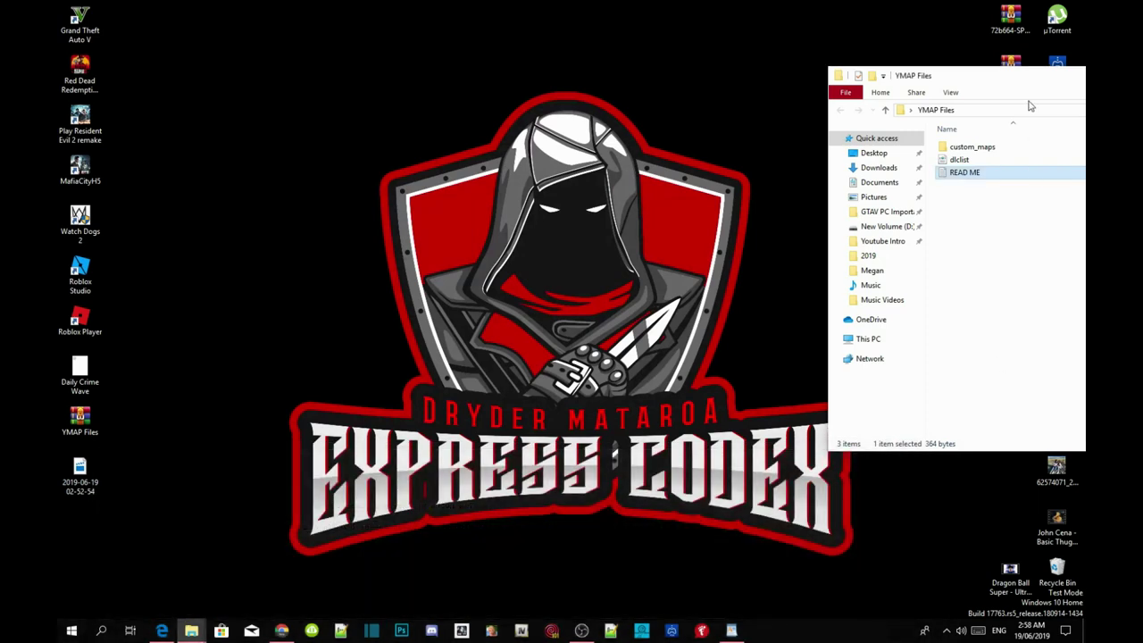
{"action": "left_click_drag", "start_coordinate": [1016, 82], "coordinate": [459, 76]}
{"action": "left_click", "coordinate": [930, 73]}
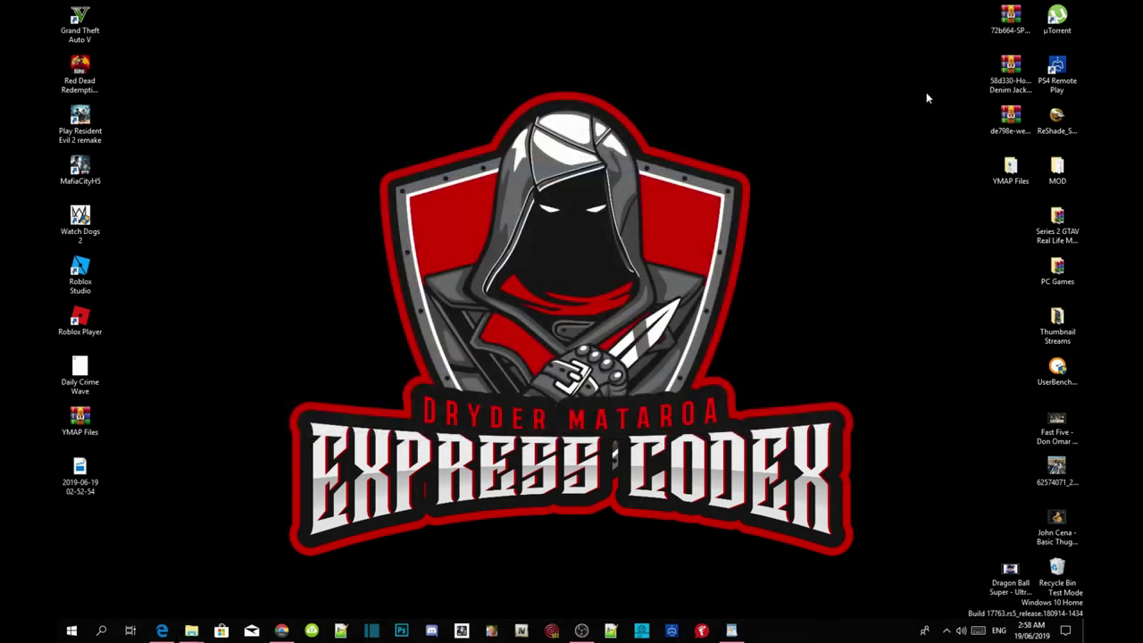
{"action": "right_click", "coordinate": [409, 87]}
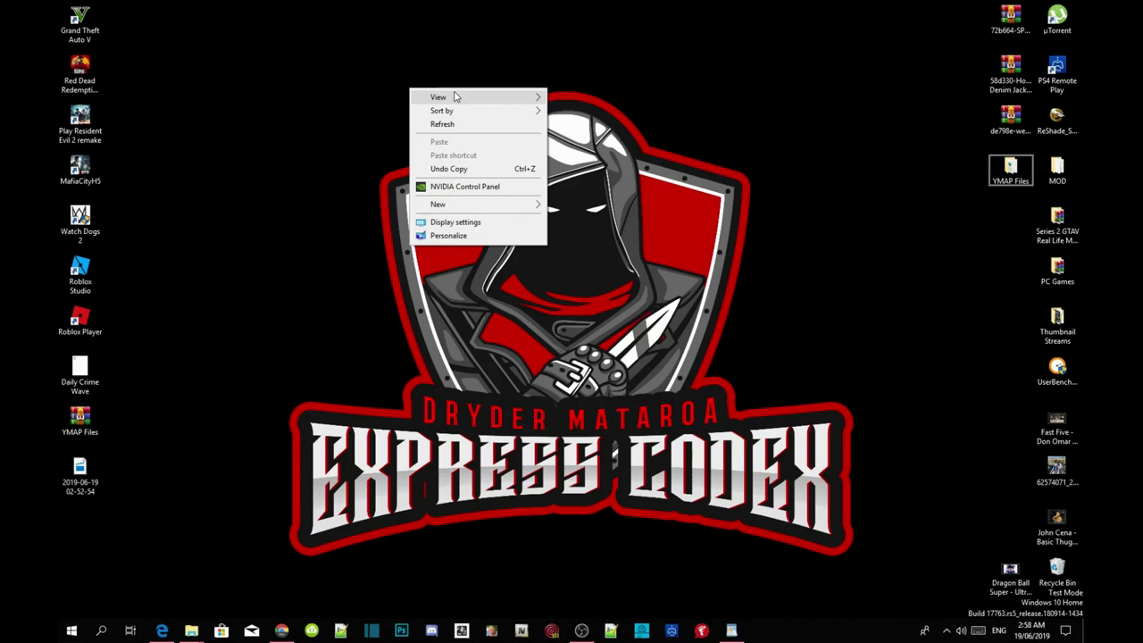
{"action": "left_click", "coordinate": [441, 124]}
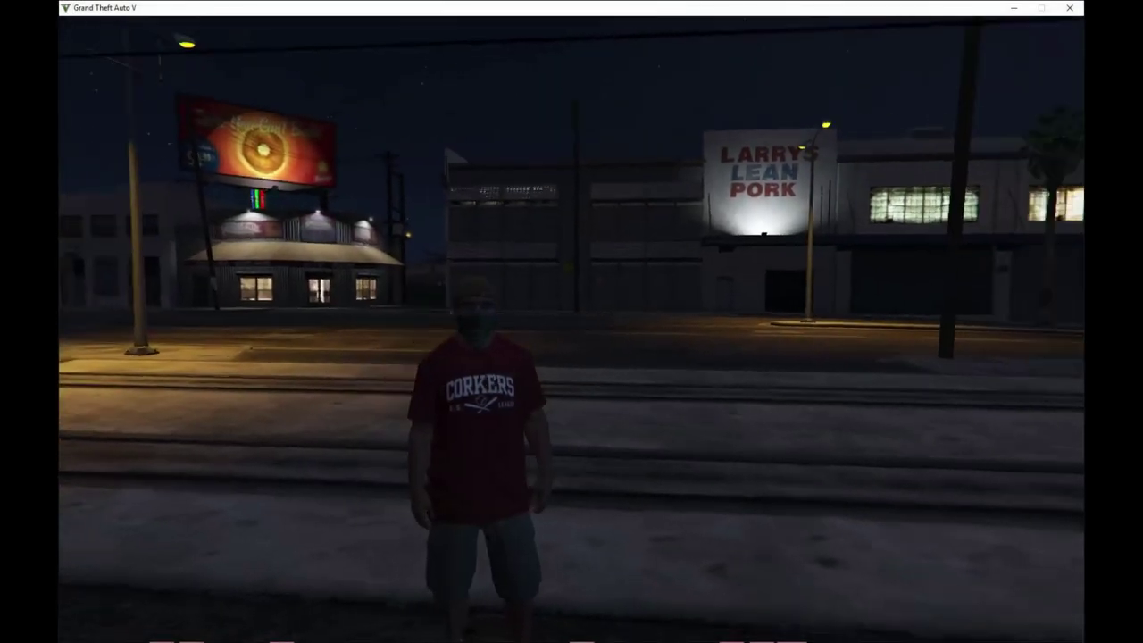
- Walk the character along the tram-track street toward the Larrys Lean Pork building
{"action": "key", "text": "w"}
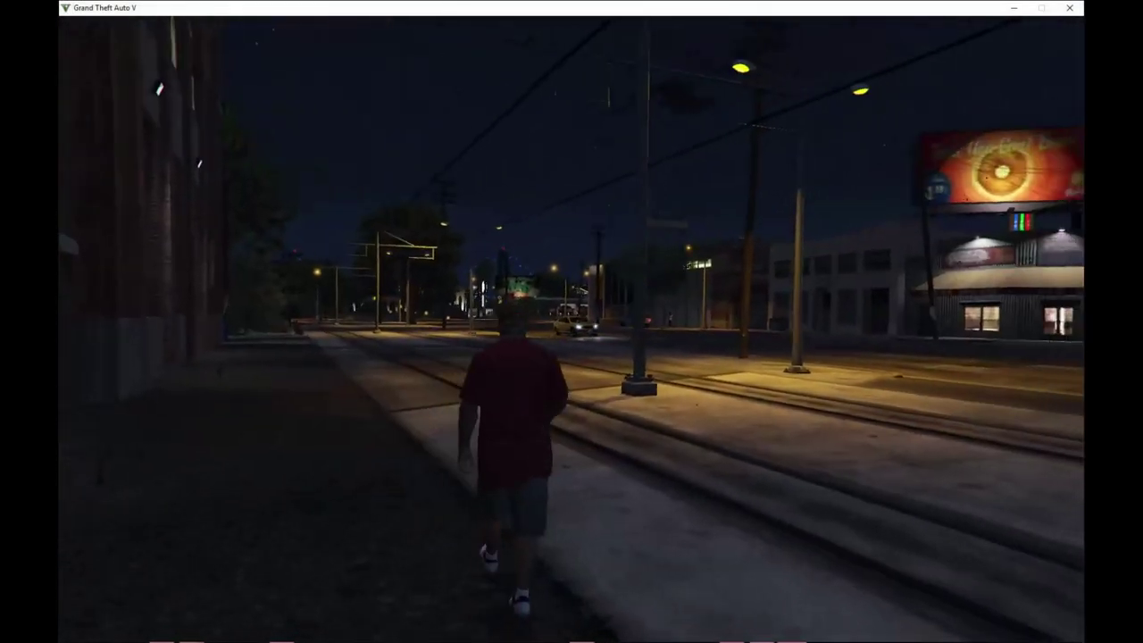
{"action": "key", "text": "w"}
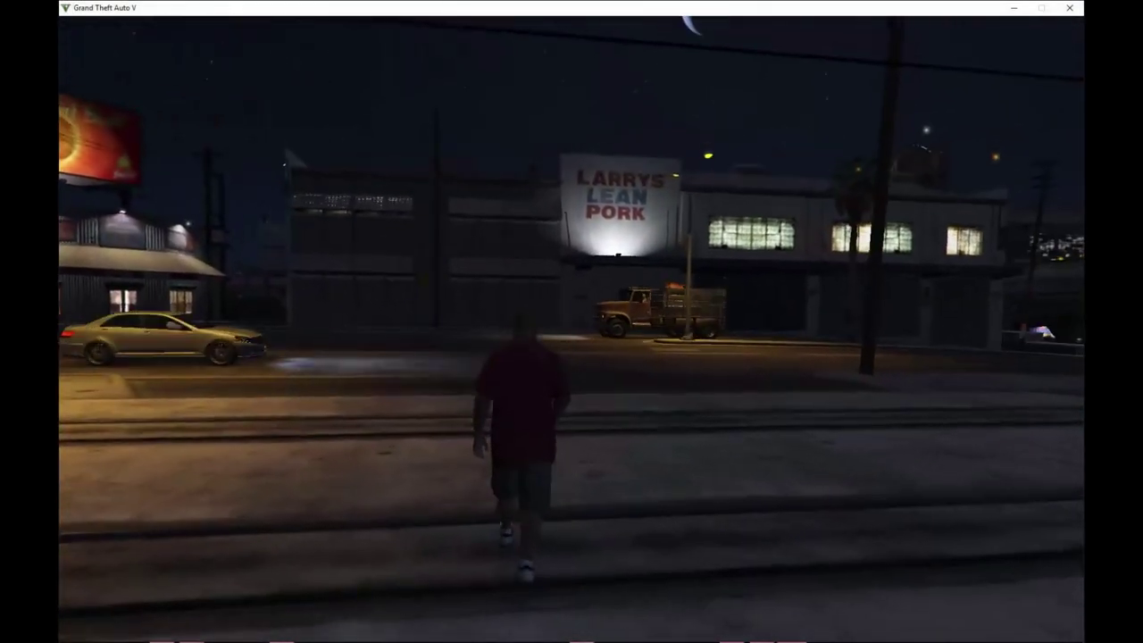
{"action": "key", "text": "w"}
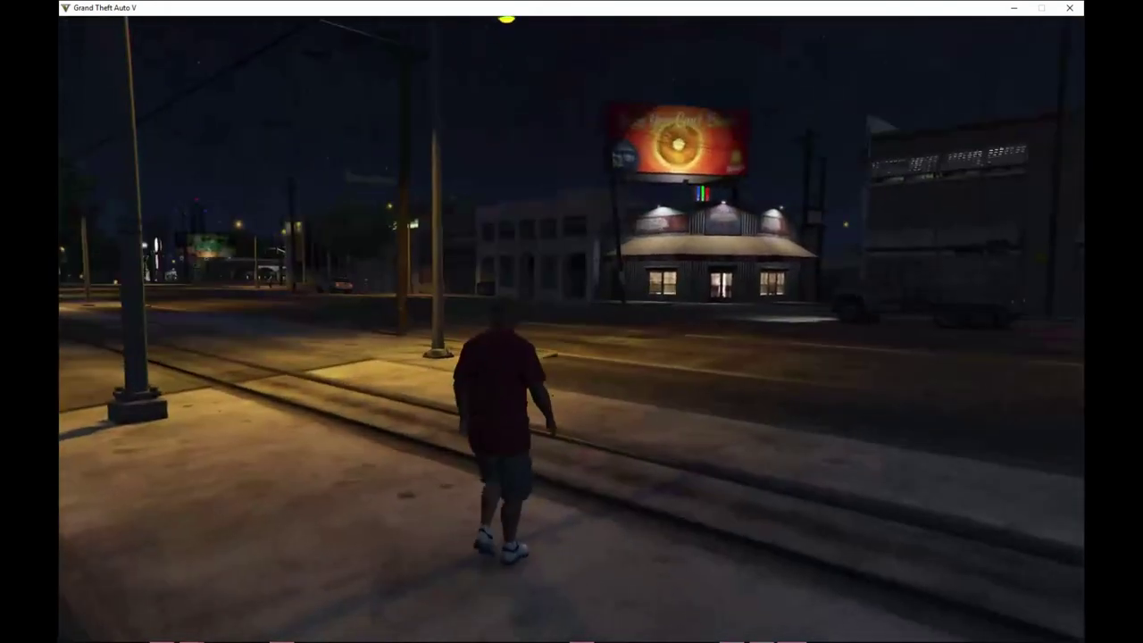
{"action": "key", "text": "w"}
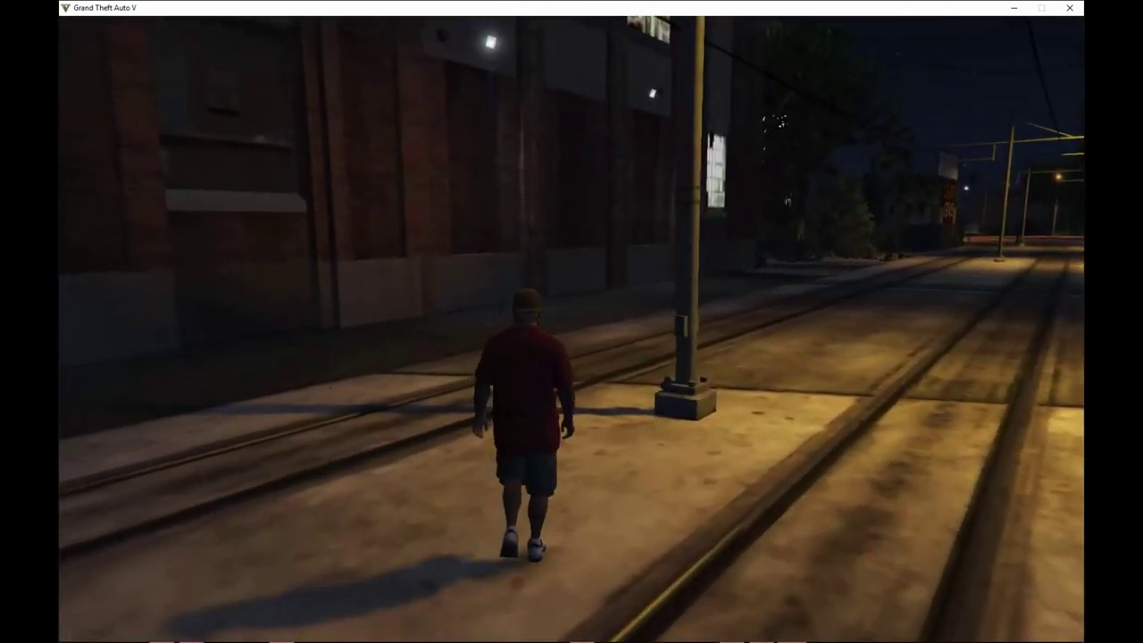
{"action": "key", "text": "w"}
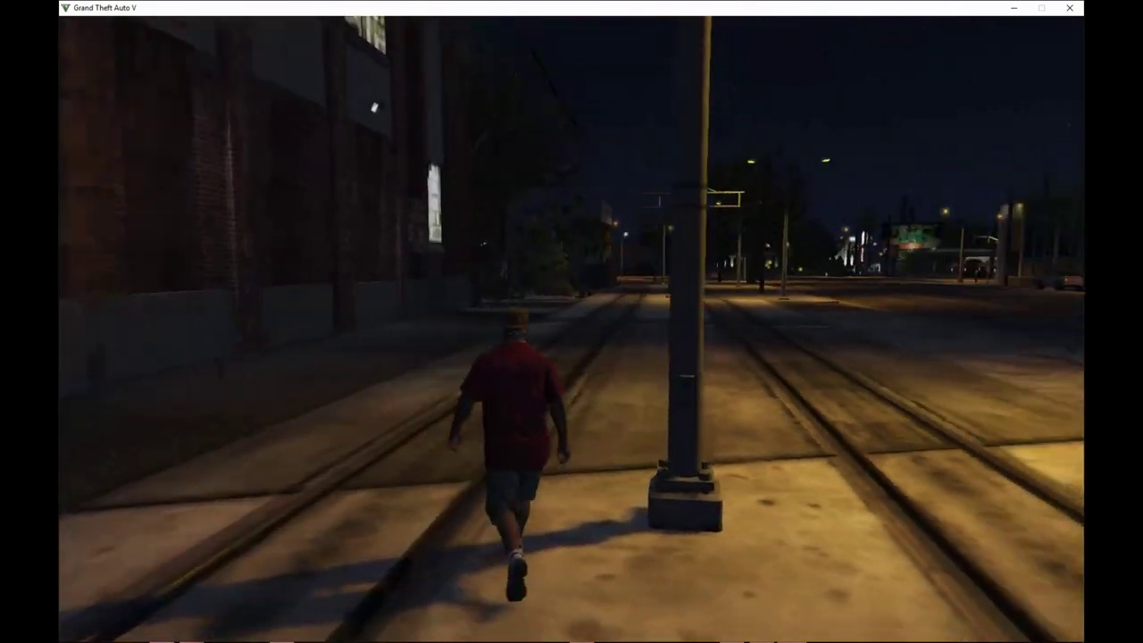
{"action": "key", "text": "w"}
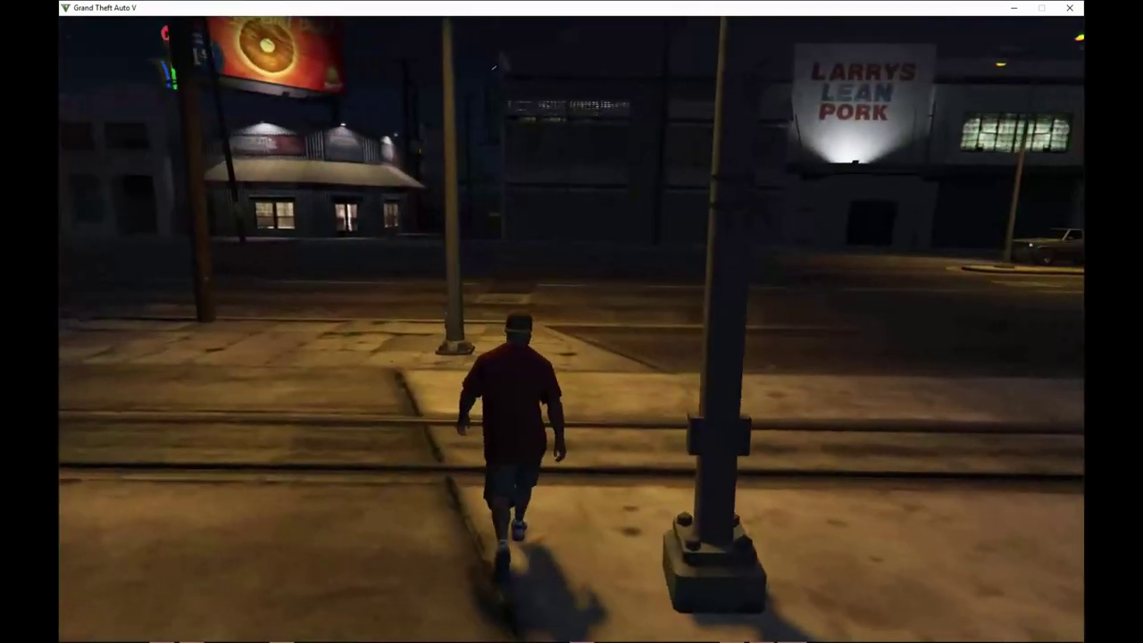
- Bring up the full-screen pause map, zoomed and panned over the waterfront area
{"action": "key", "text": "w"}
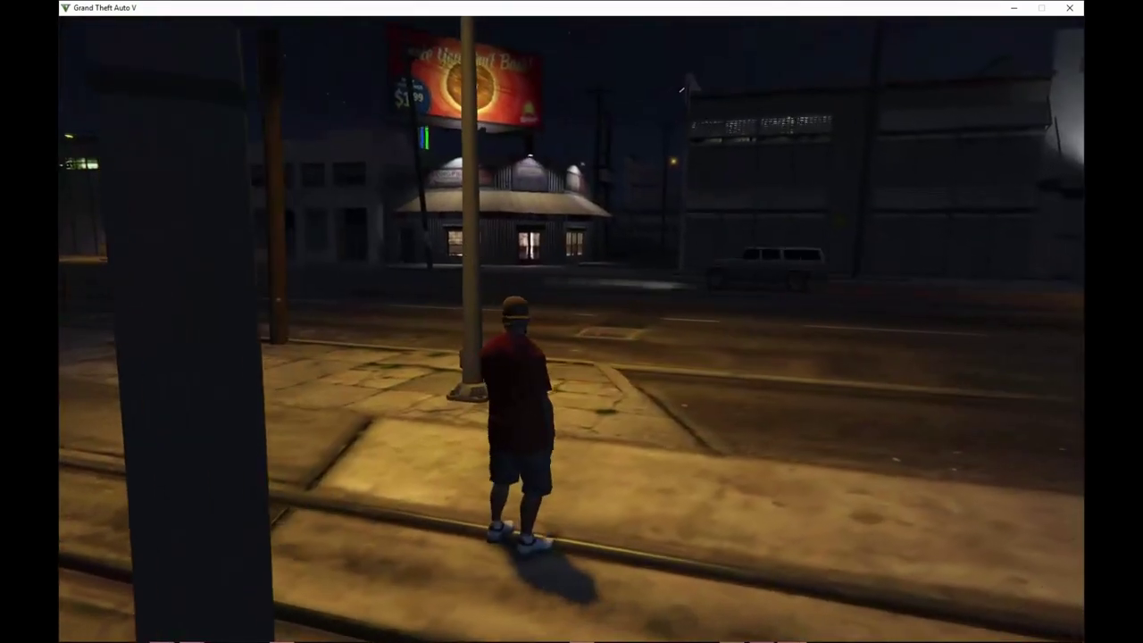
{"action": "key", "text": "Escape"}
{"action": "left_click", "coordinate": [409, 381]}
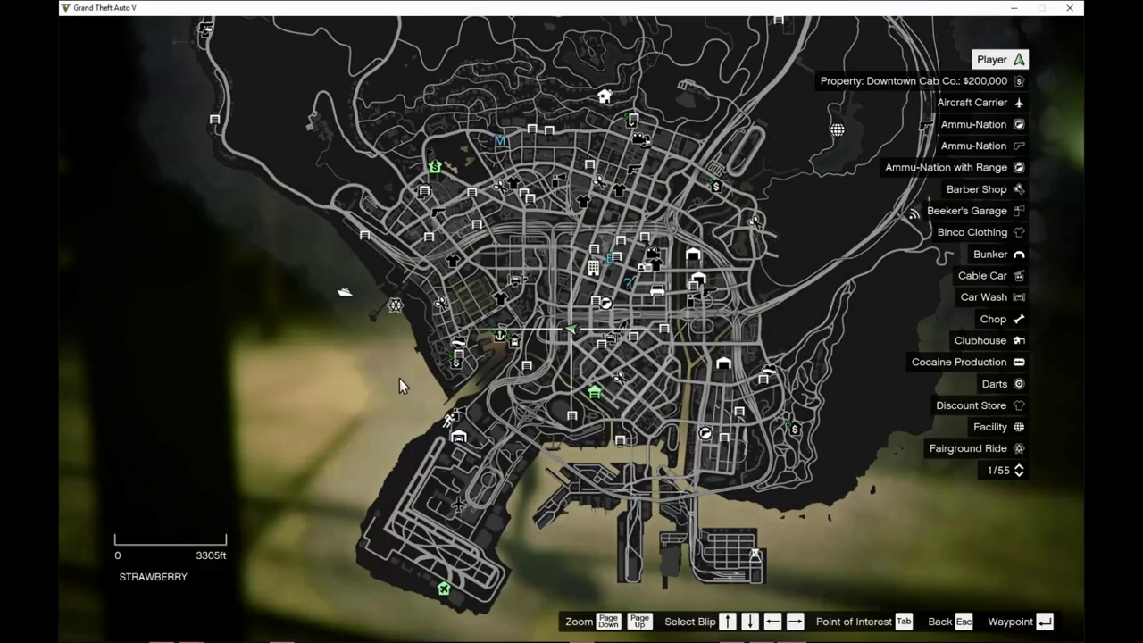
{"action": "scroll", "coordinate": [398, 356], "scroll_direction": "up", "scroll_amount": 5}
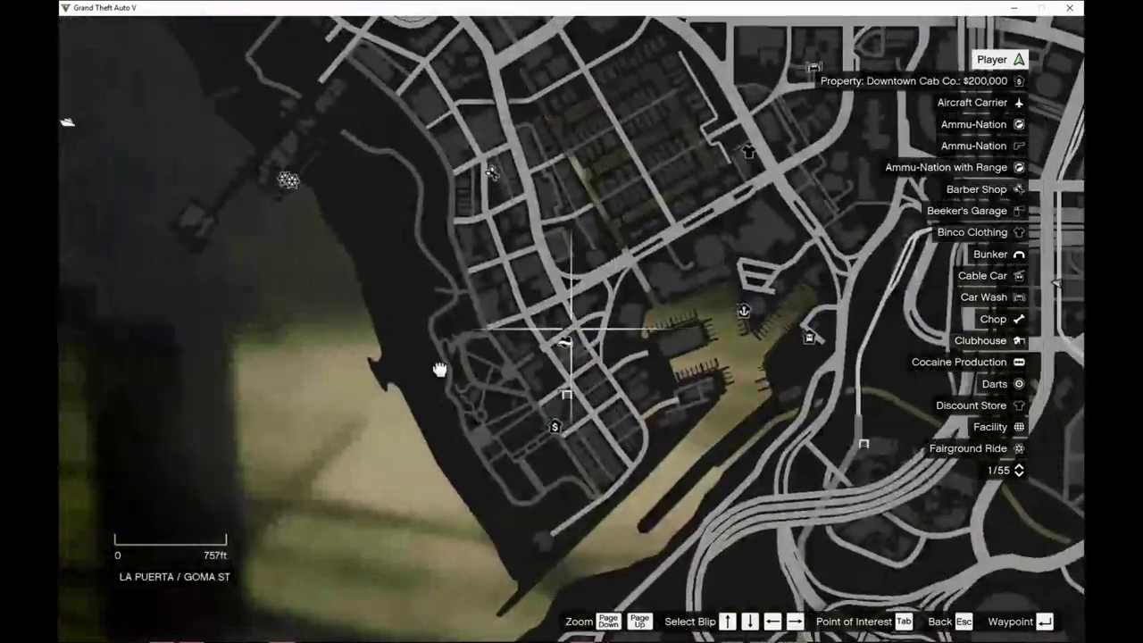
{"action": "left_click_drag", "start_coordinate": [439, 369], "coordinate": [513, 346]}
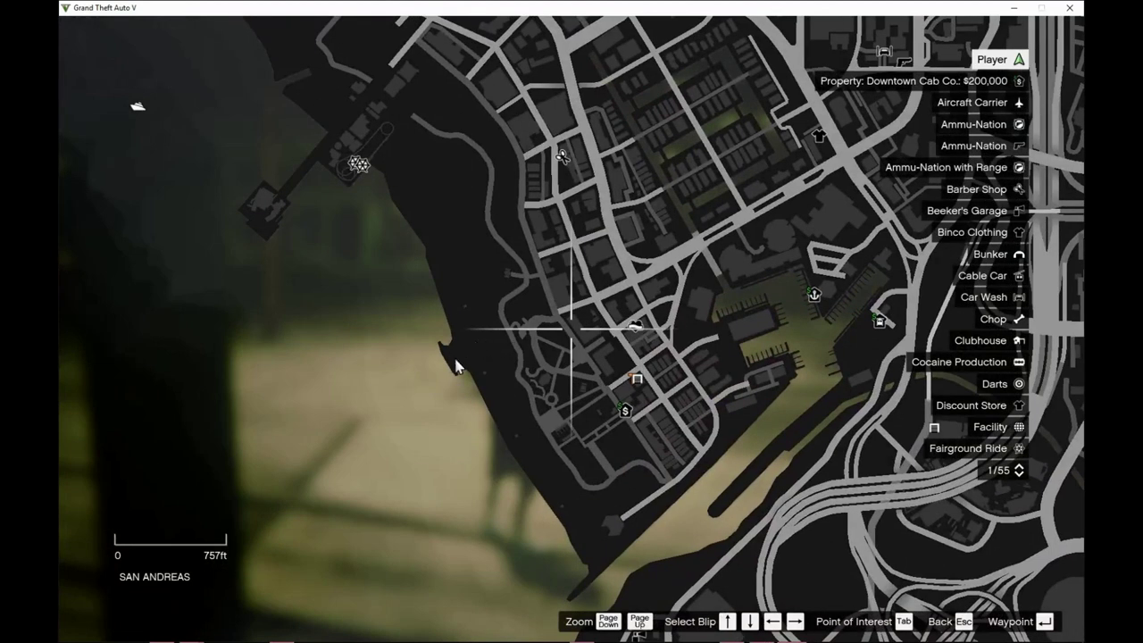
- Teleport to the beach waypoint with Menyoo and run across the sand toward the lit pier
{"action": "key", "text": "Escape"}
{"action": "key", "text": "Down"}
{"action": "key", "text": "Return"}
{"action": "key", "text": "F8"}
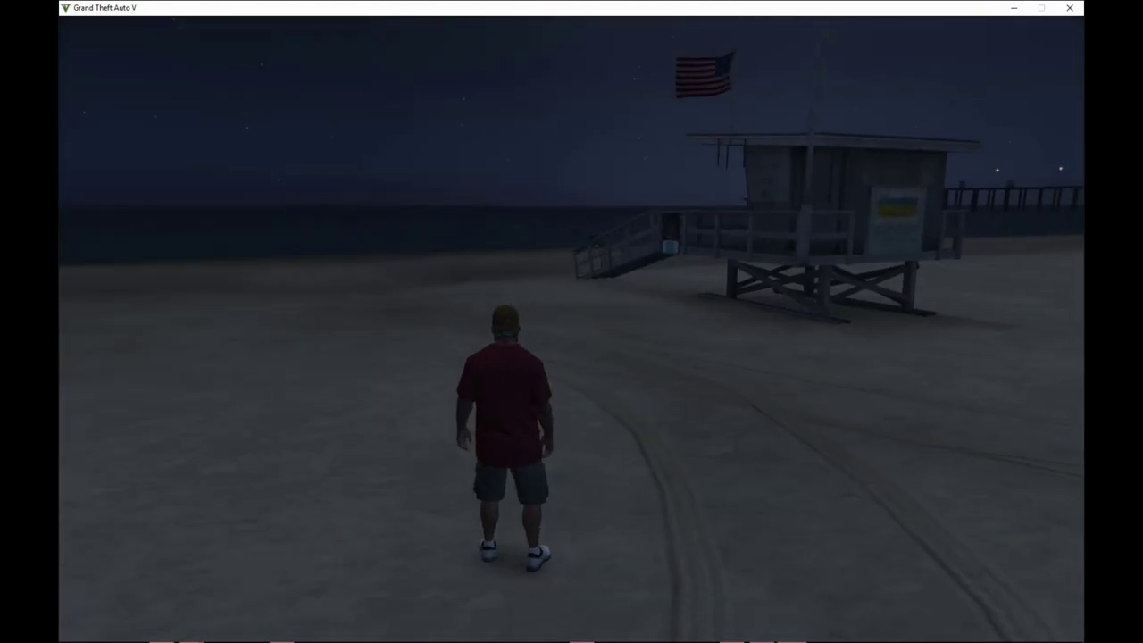
{"action": "key", "text": "w"}
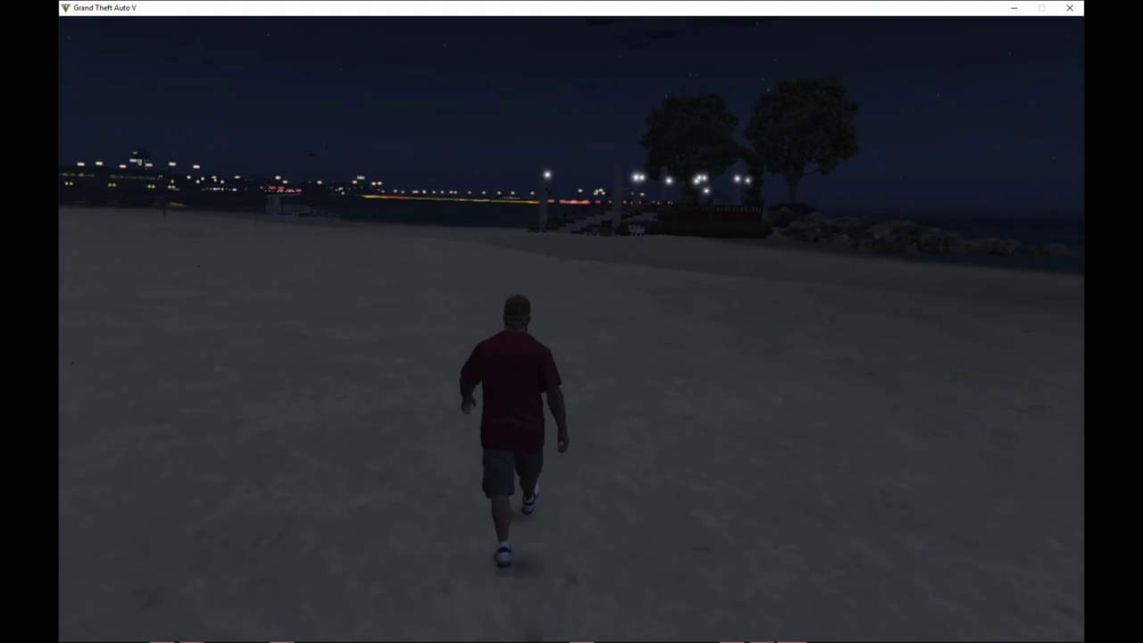
{"action": "key", "text": "shift"}
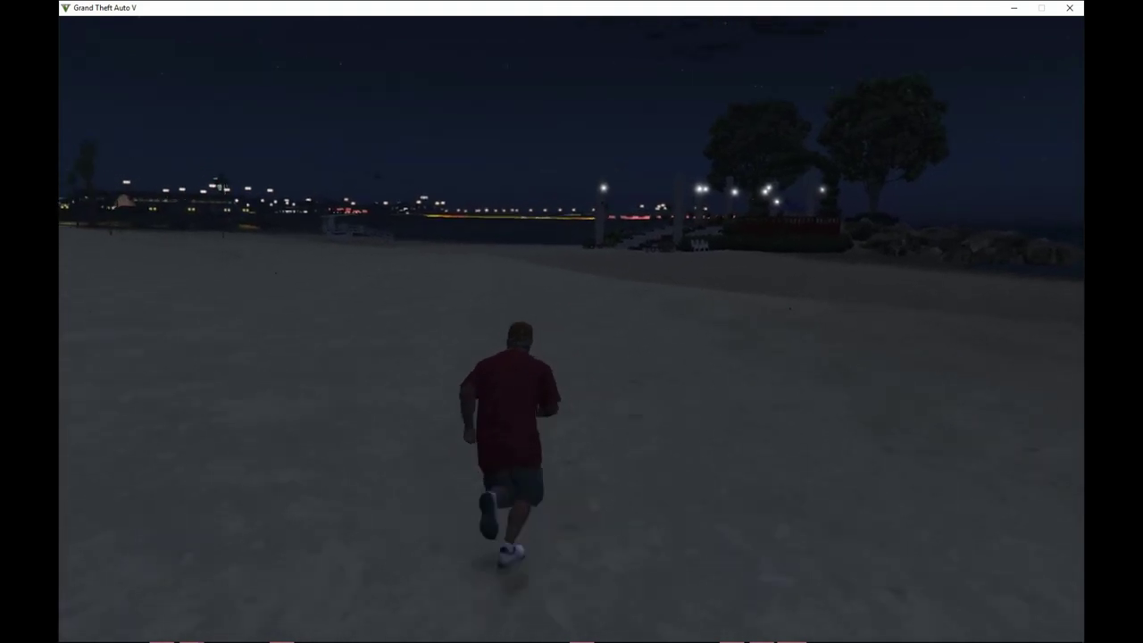